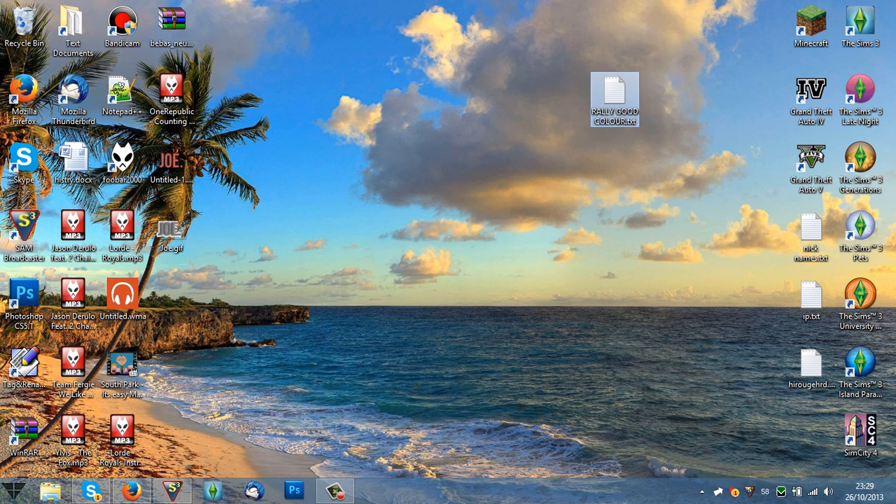
mouse_move(592, 88)
mouse_down()
mouse_move(671, 189)
mouse_move(588, 85)
mouse_up()
click(582, 82)
drag(538, 61, 336, 217)
click(681, 127)
click(587, 47)
drag(366, 297, 532, 259)
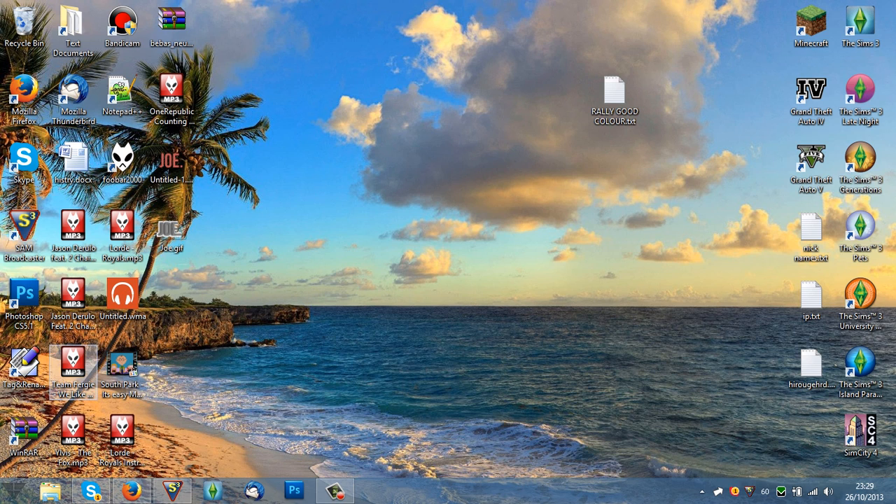
Launch Photoshop CS5.1 and open the existing logo image Untitled-1.png from the desktop.
double_click(25, 298)
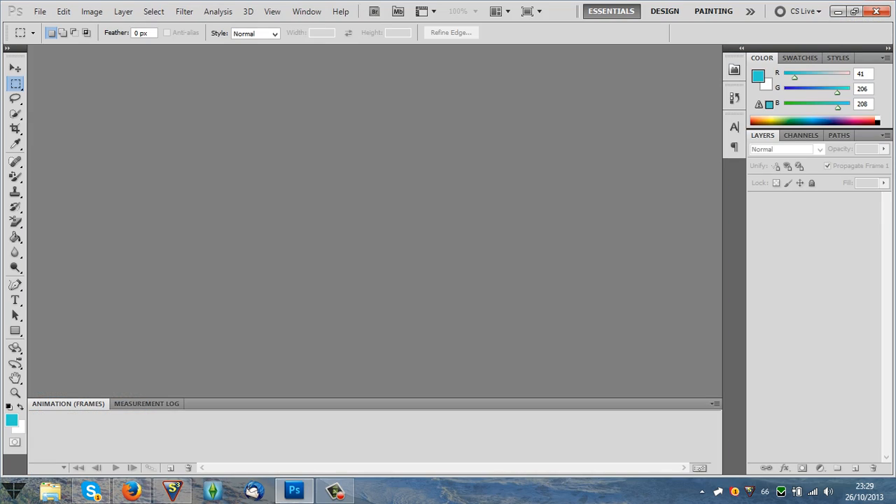
click(39, 11)
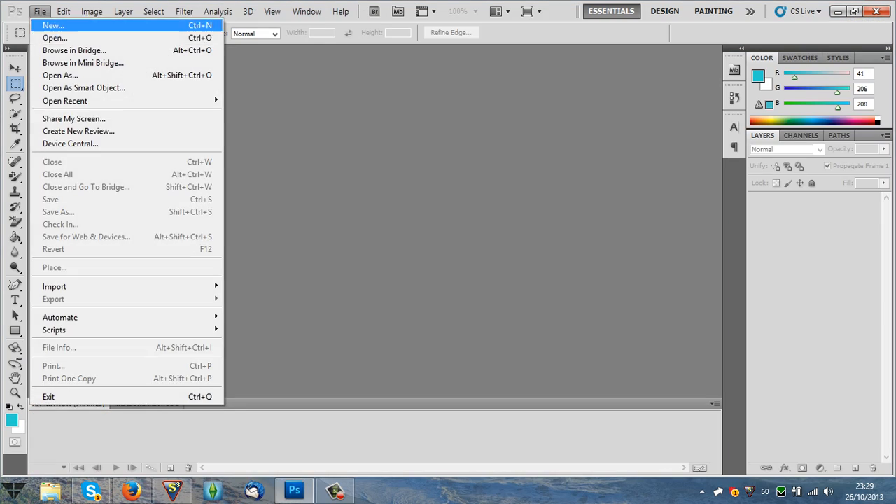
click(56, 38)
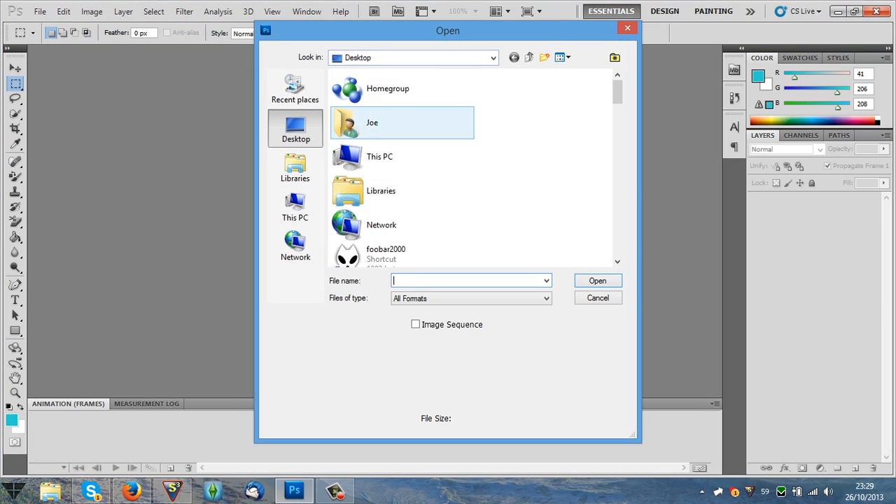
scroll(403, 156, down, 10)
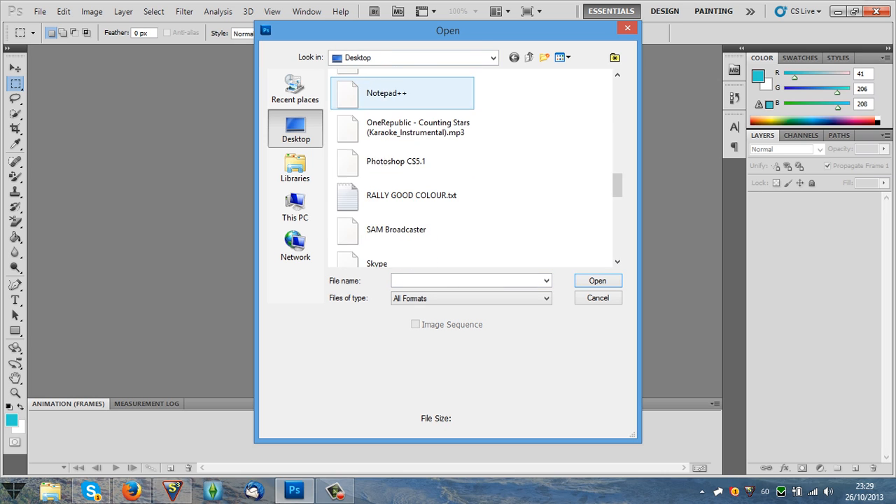
double_click(402, 182)
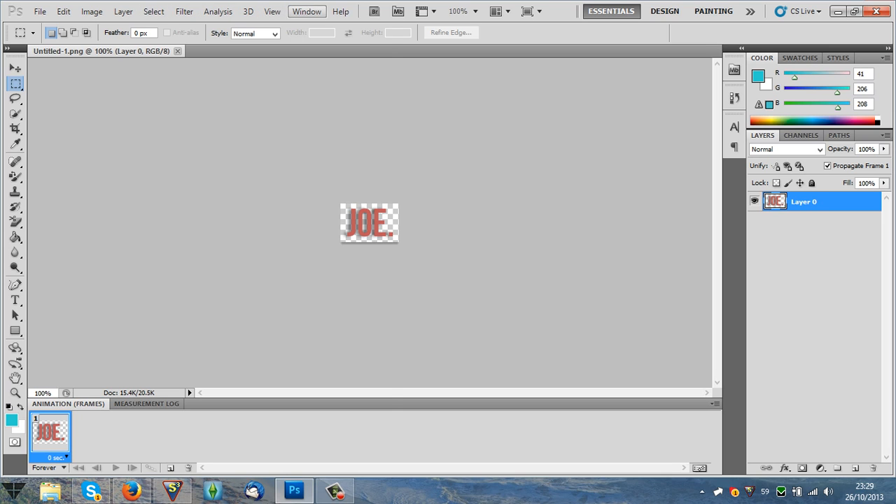
Hide the animation frames timeline and show it again.
click(306, 11)
click(319, 112)
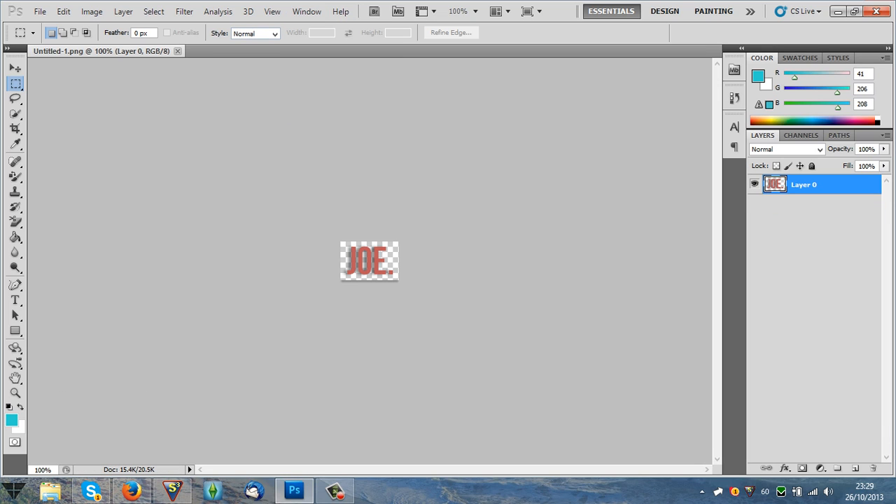
click(306, 11)
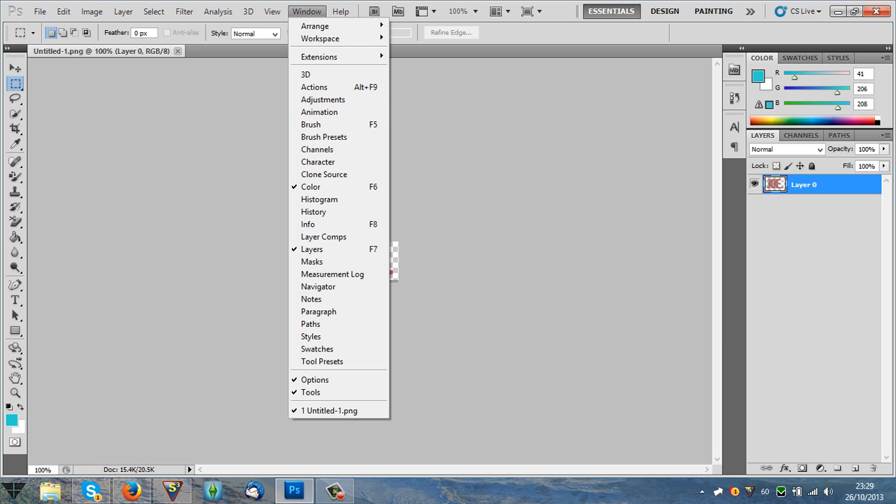
click(319, 112)
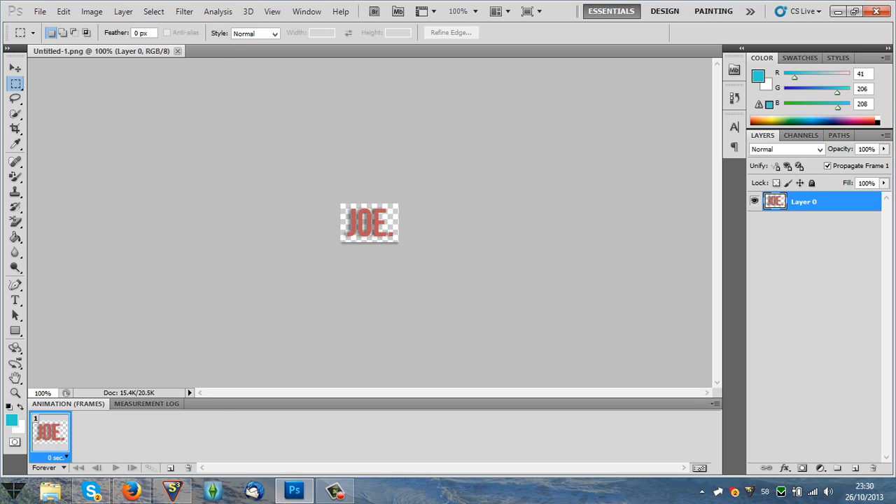
Check the logo image's canvas dimensions in pixels without changing them.
click(39, 11)
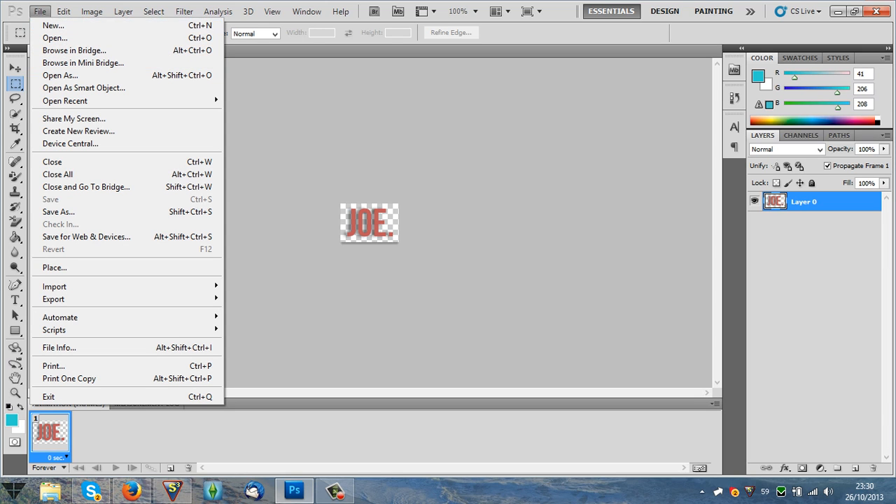
mouse_move(123, 11)
mouse_move(92, 12)
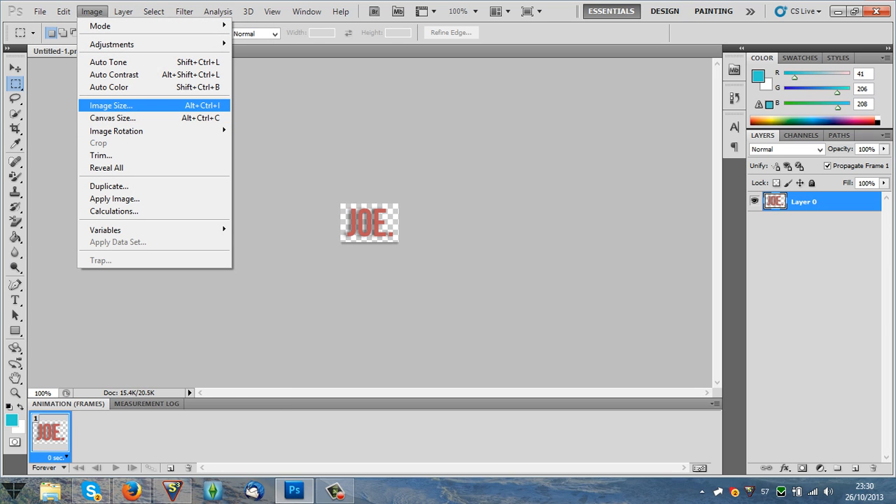
click(112, 118)
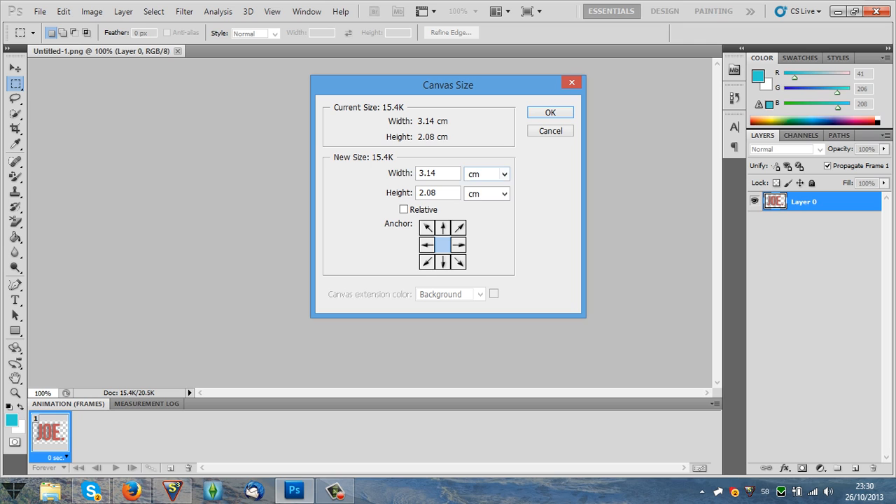
click(504, 175)
click(503, 197)
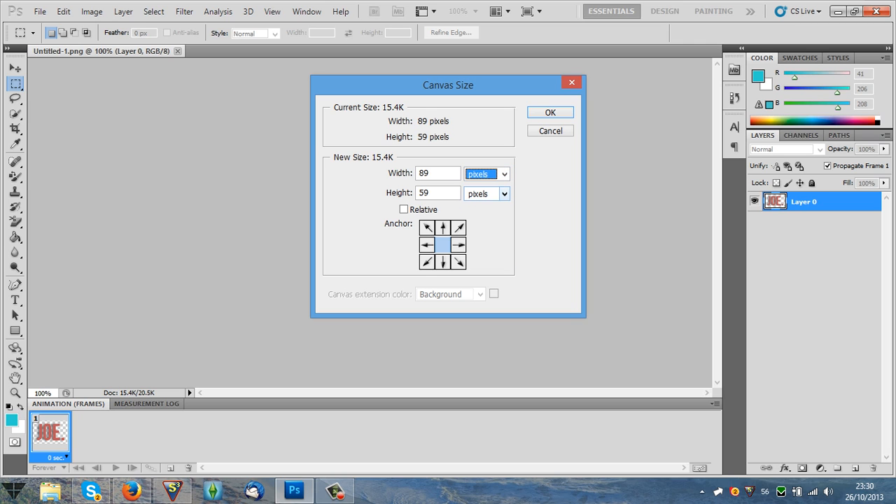
click(551, 131)
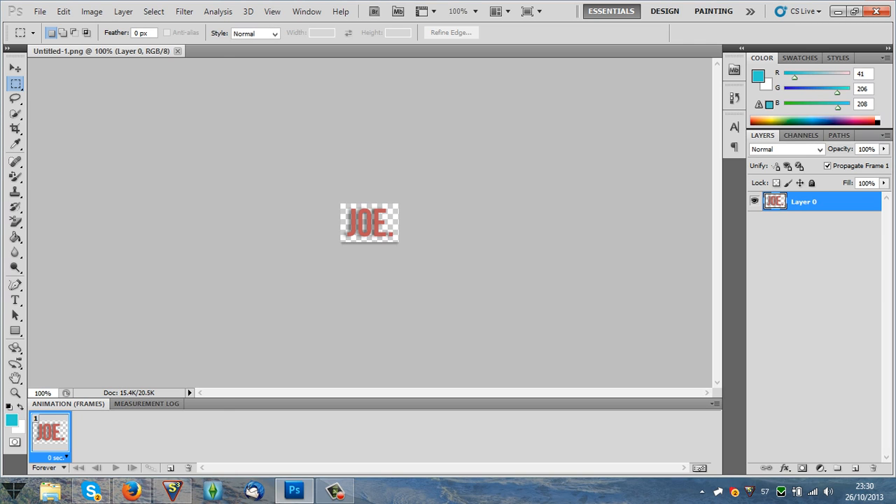
Create a new white document with a width of 89 pixels.
click(40, 11)
click(42, 22)
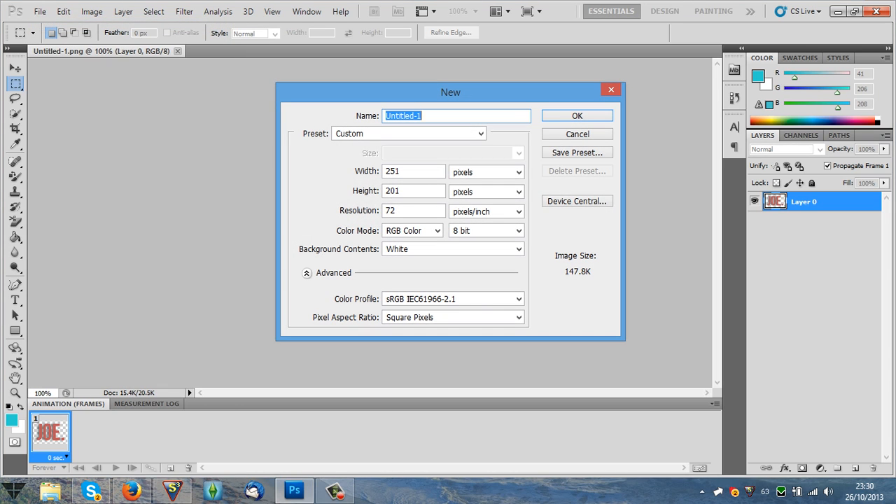
double_click(394, 171)
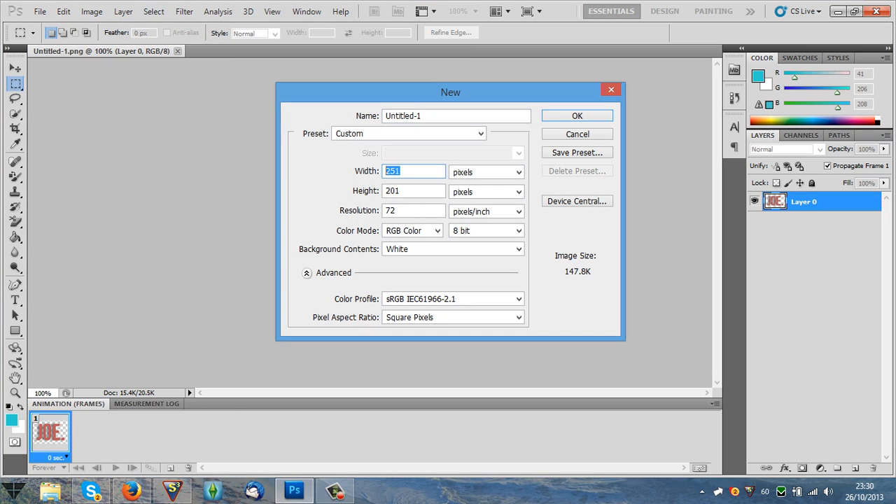
text(89)
key(Tab)
key(Return)
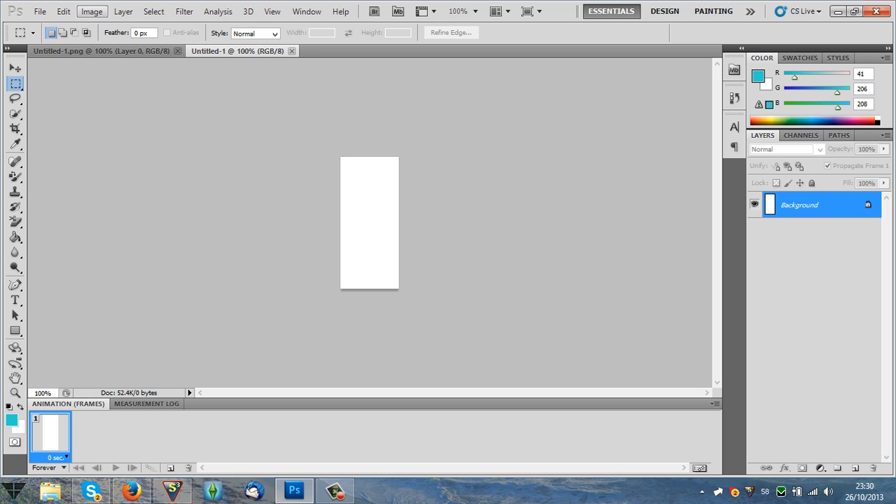
Set the new document's canvas height to 59 pixels and accept the clipping.
click(92, 11)
click(112, 117)
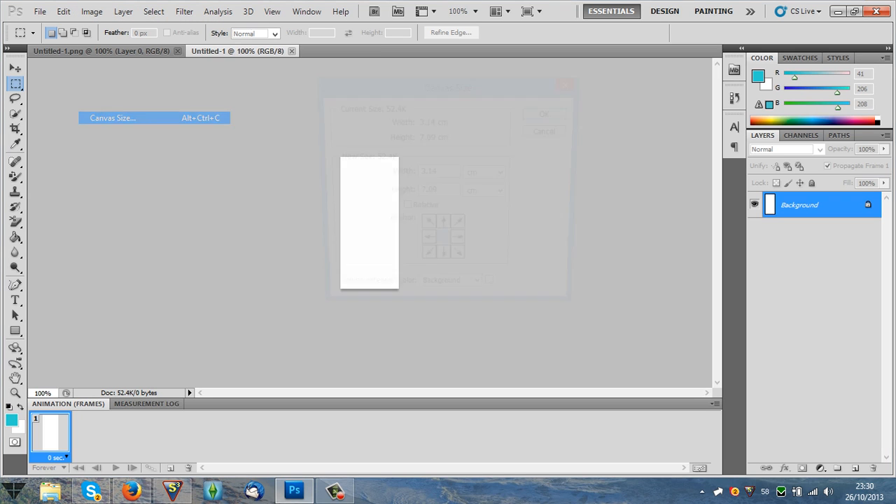
click(504, 174)
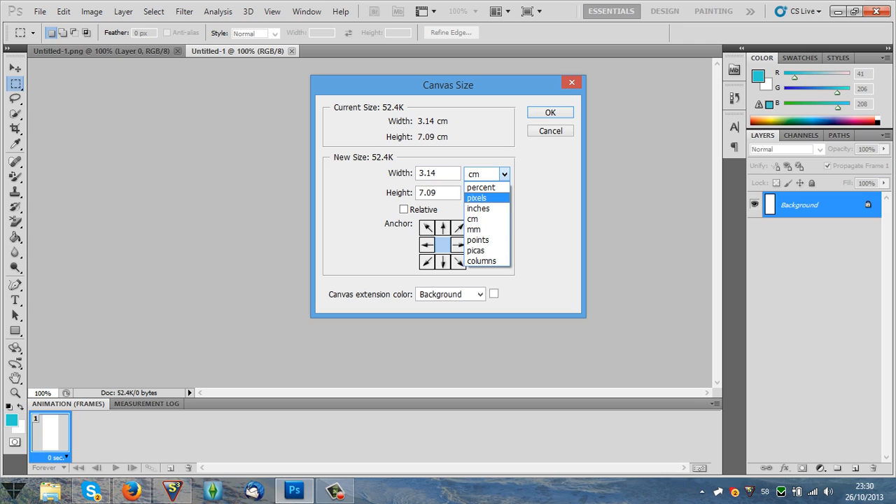
click(483, 197)
key(Tab)
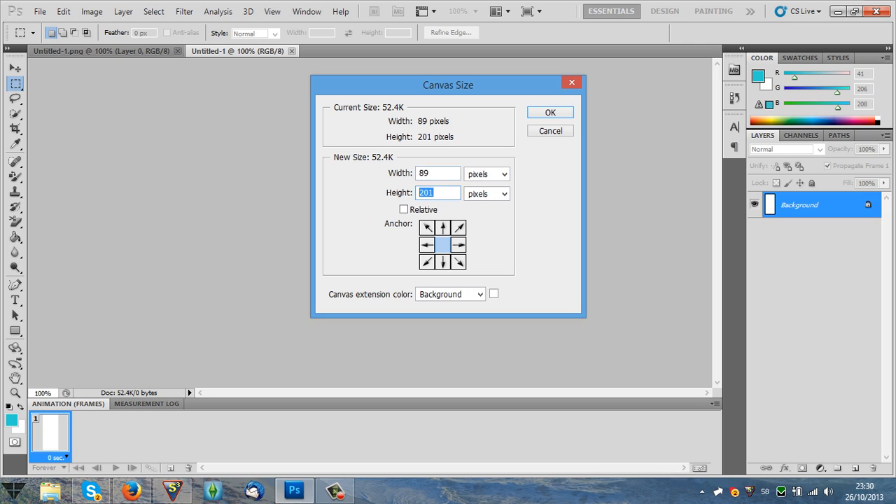
text(59)
key(Return)
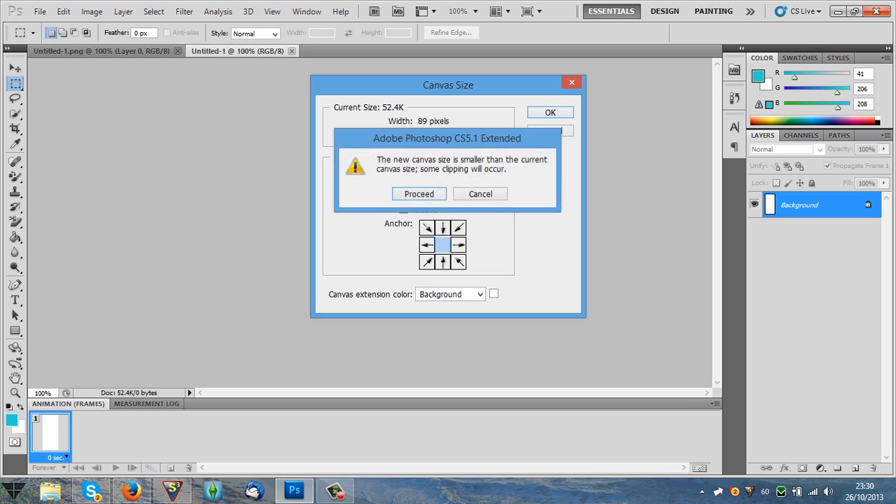
key(Return)
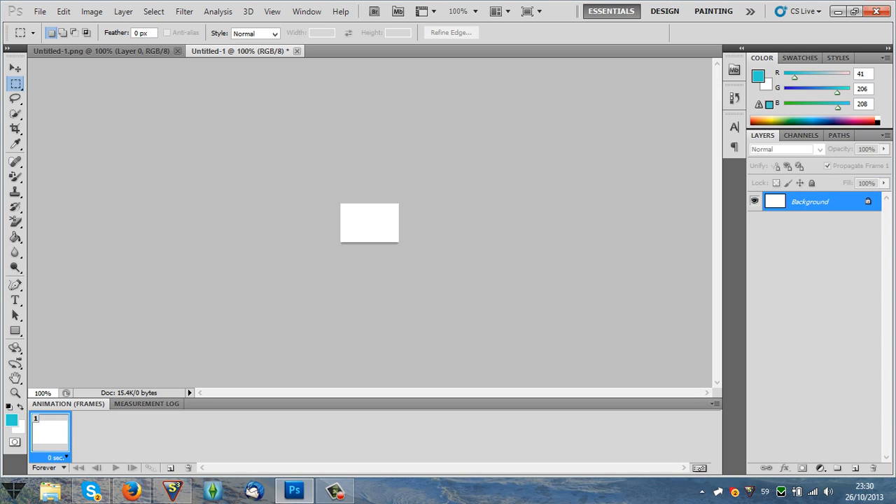
Add the logo's first name followed by a period as 60 pt Bebas Neue text and position it within the canvas.
click(101, 52)
click(239, 52)
click(15, 300)
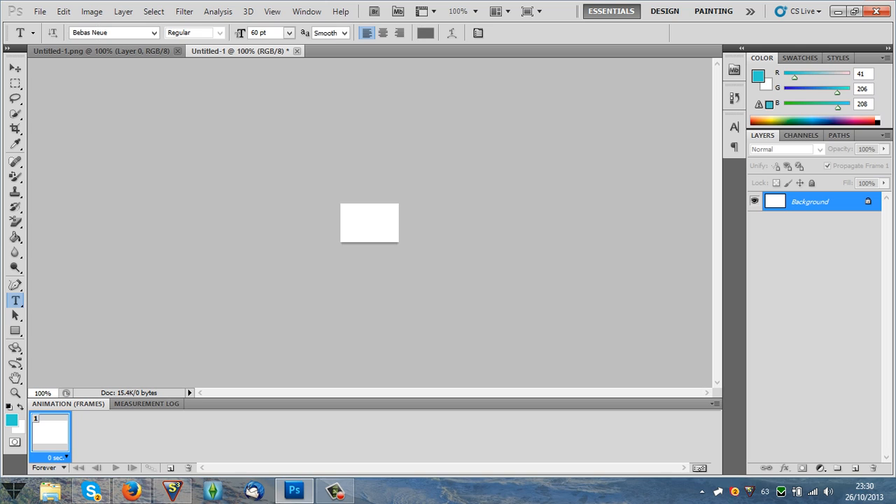
click(358, 221)
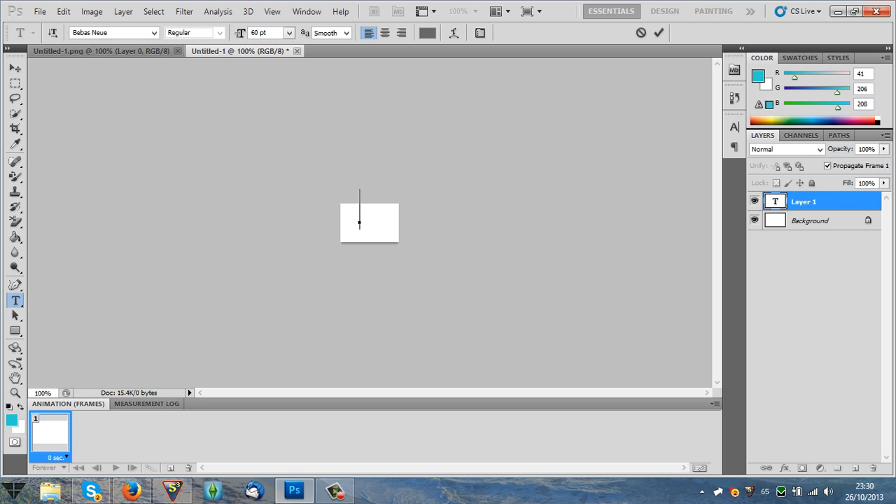
text(JUE)
key(BackSpace)
key(BackSpace)
key(BackSpace)
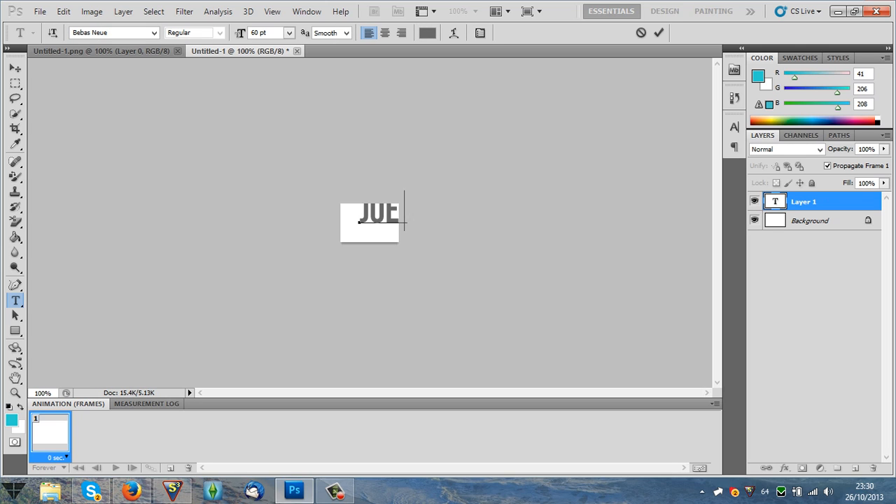
text(OE.)
drag(371, 259, 377, 261)
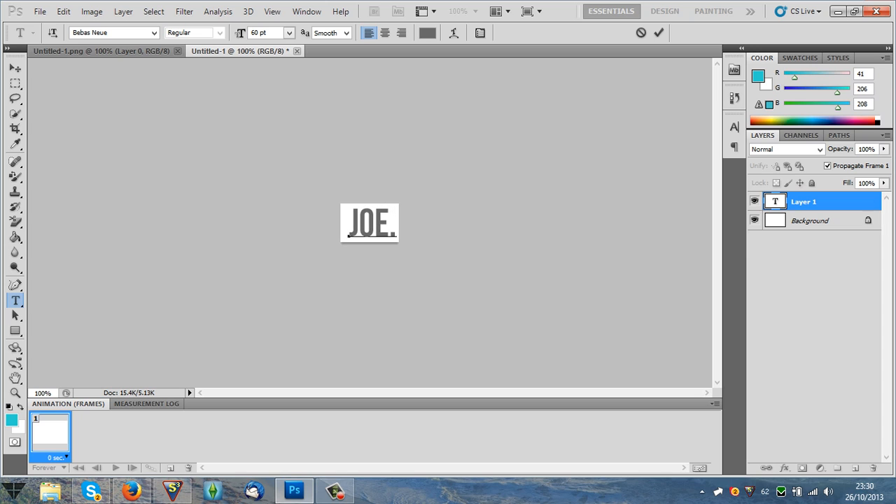
Delete the white Background layer from the new logo document.
click(818, 221)
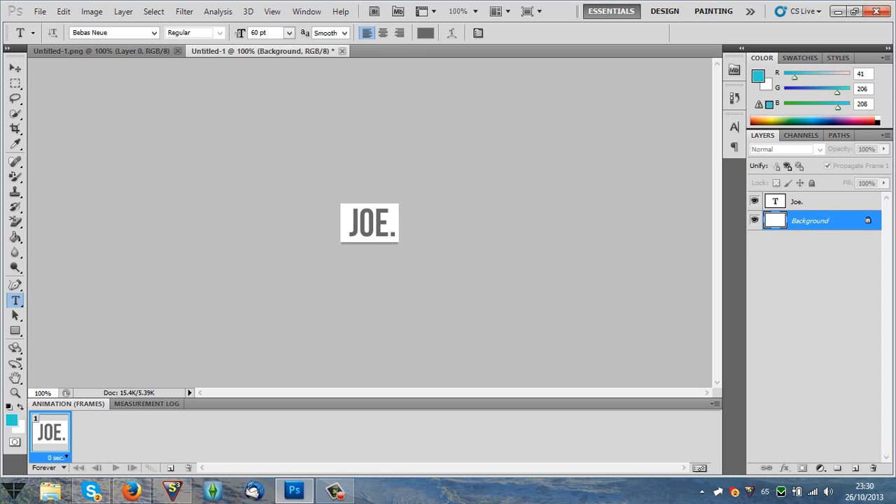
key(Delete)
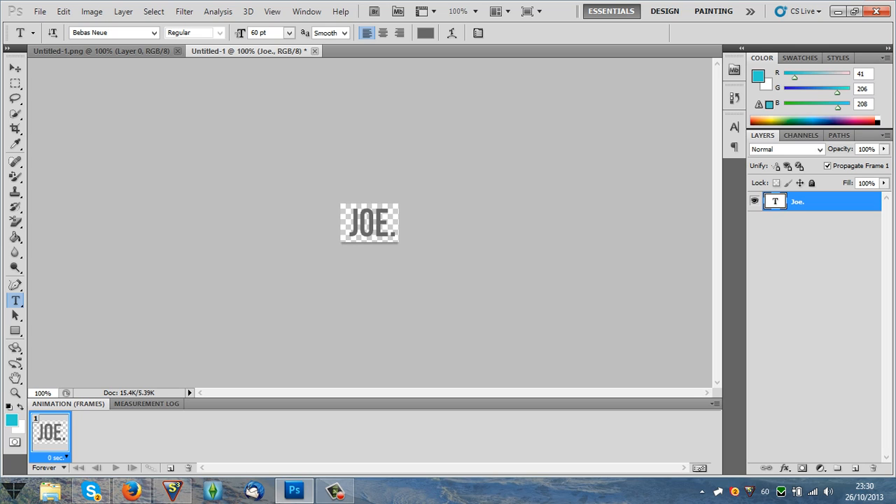
Apply the last preset layer style, with drop shadow and color overlay, to the text layer.
right_click(805, 202)
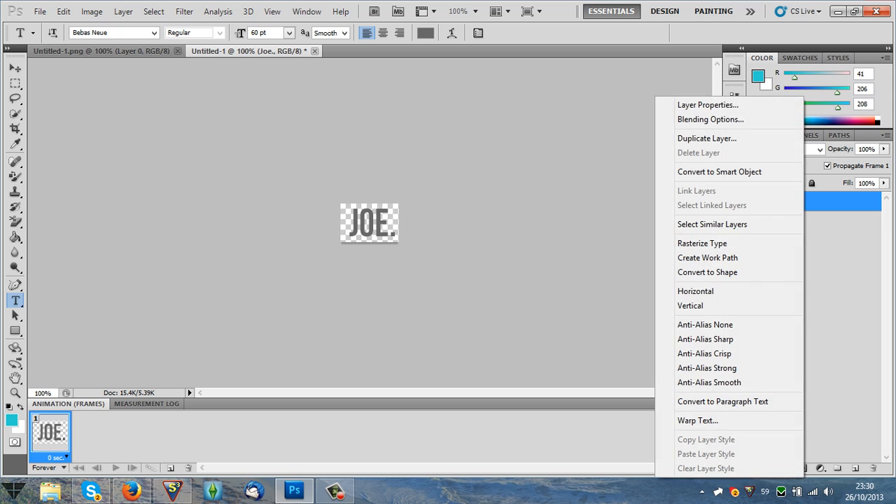
click(700, 120)
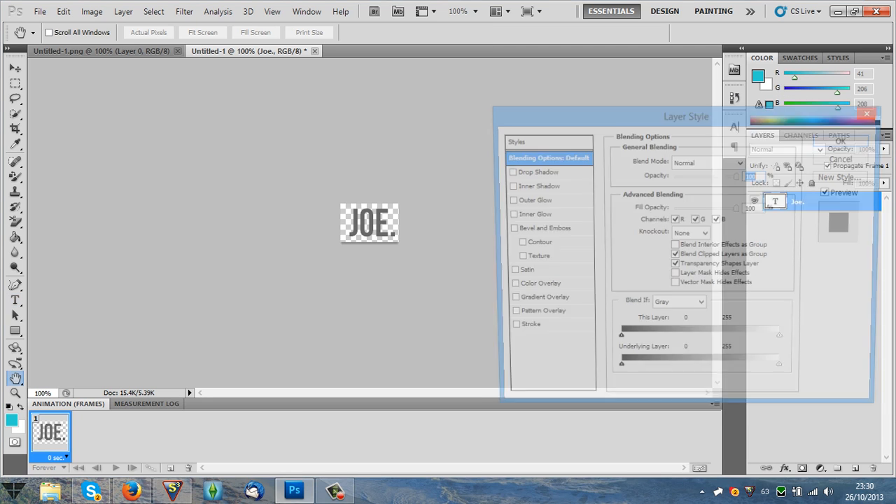
click(514, 141)
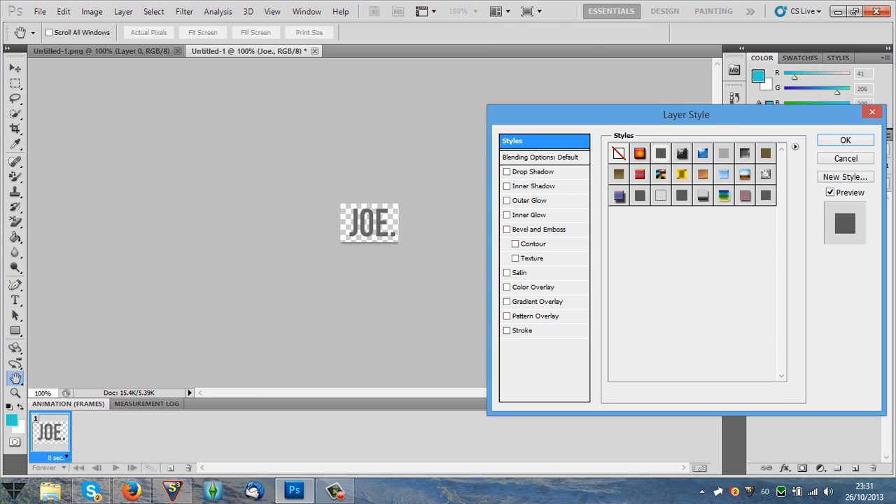
click(766, 196)
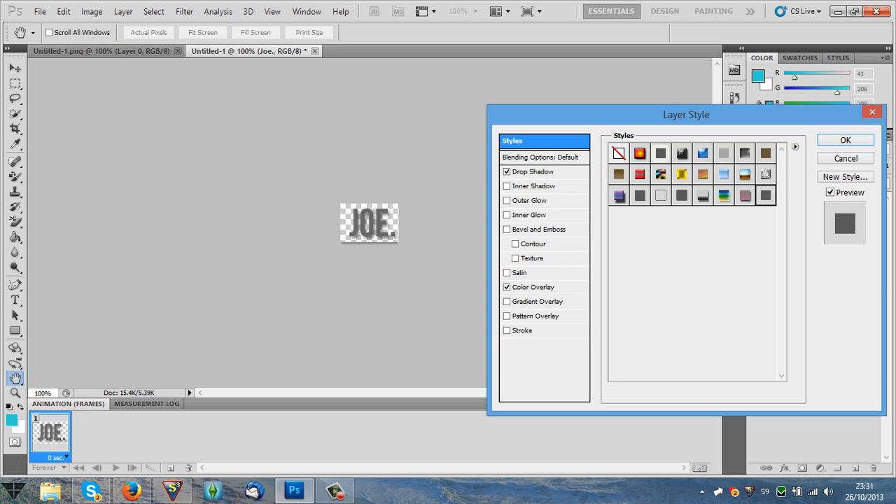
Set the text layer's drop shadow angle to 0° and accept the layer style.
click(540, 157)
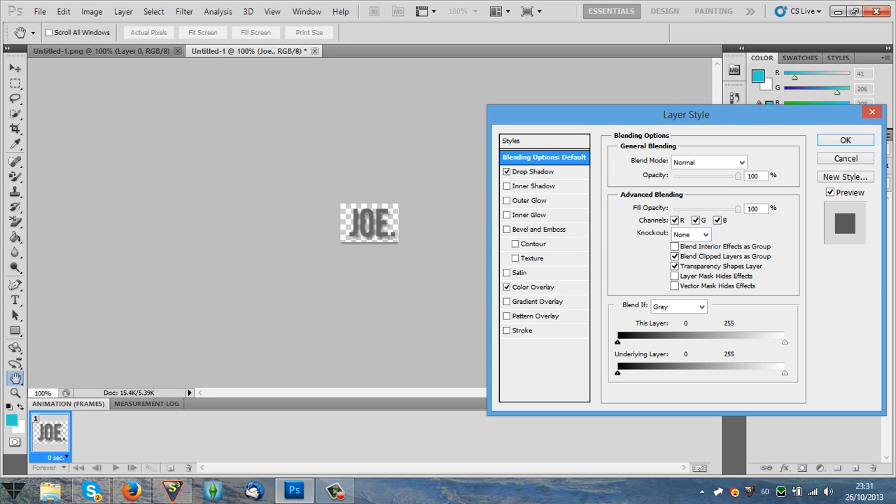
click(535, 172)
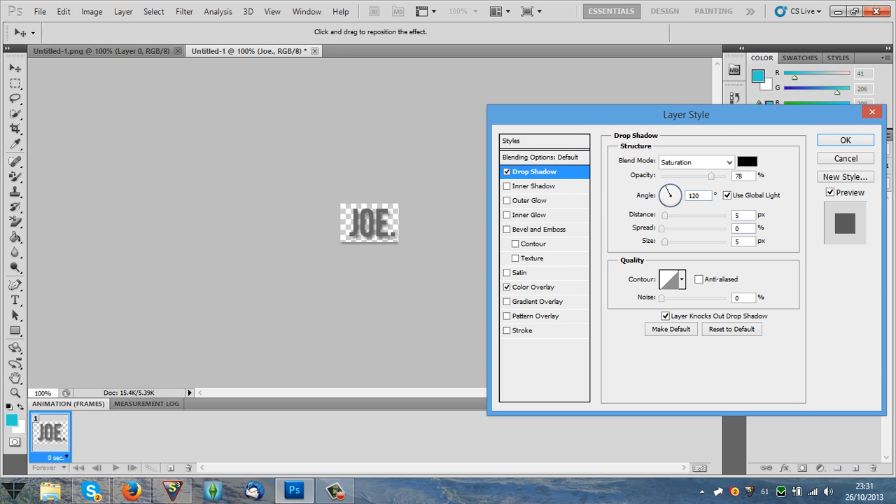
click(679, 195)
drag(680, 195, 661, 196)
text(4)
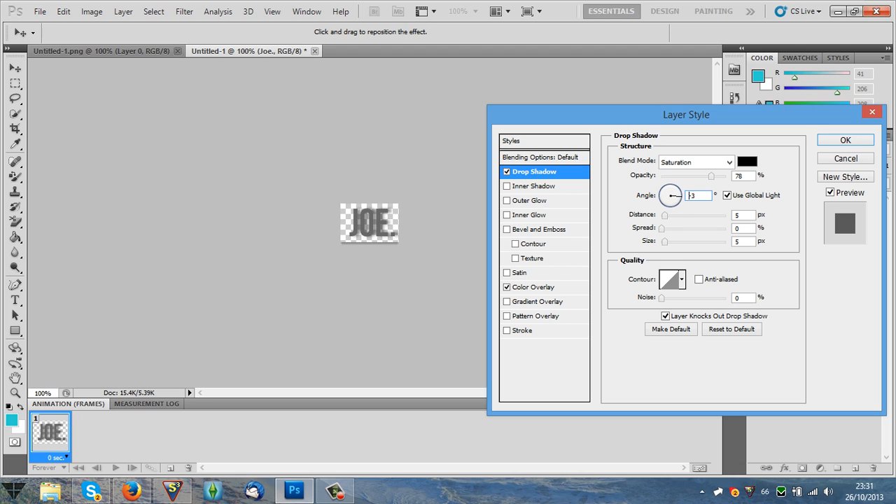
key(Up)
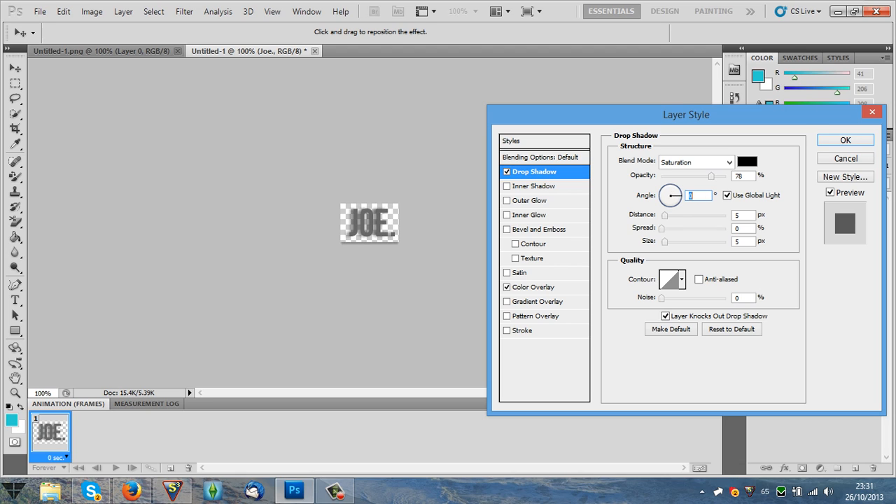
key(Return)
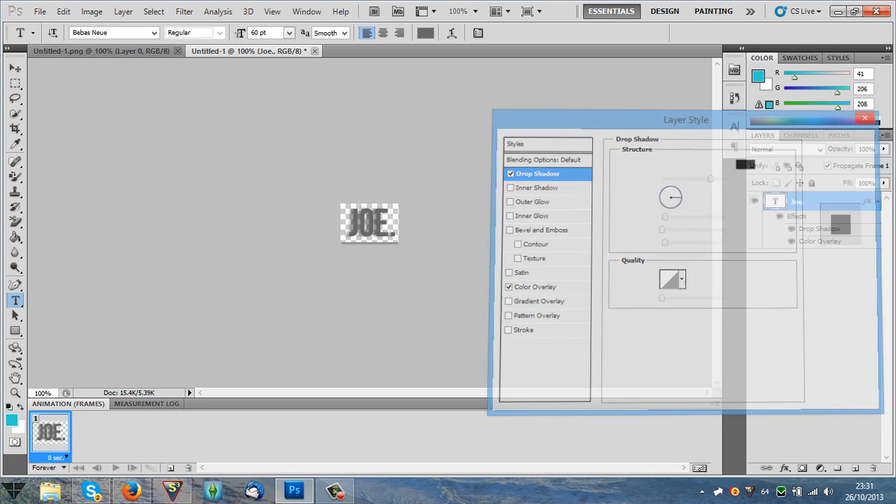
Reposition the grey text slightly within the canvas and convert its layer to a smart object.
key(ctrl+Tab)
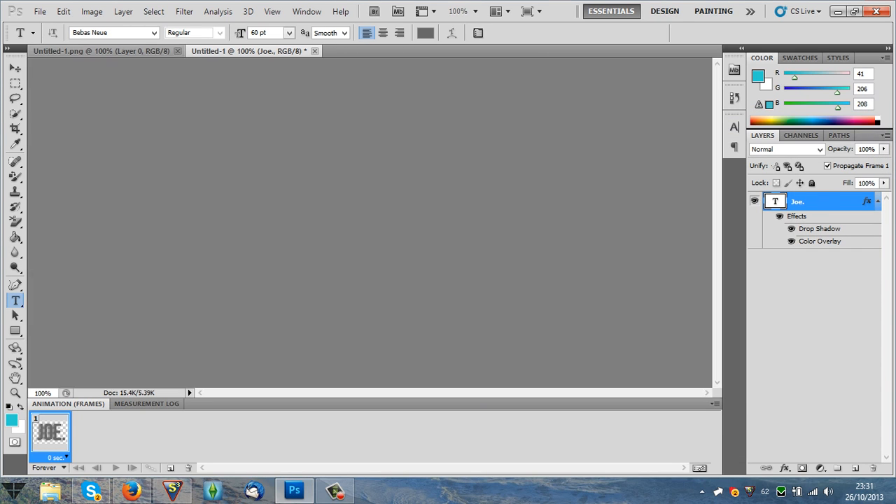
key(ctrl+Tab)
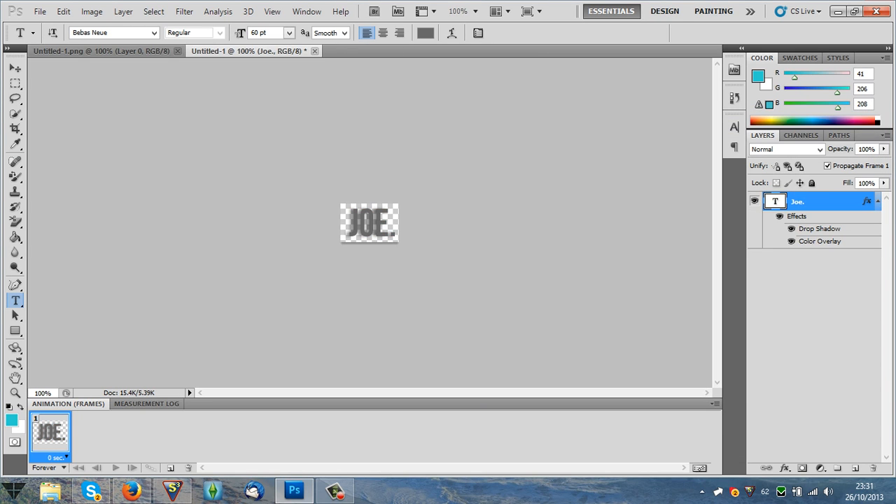
key(v)
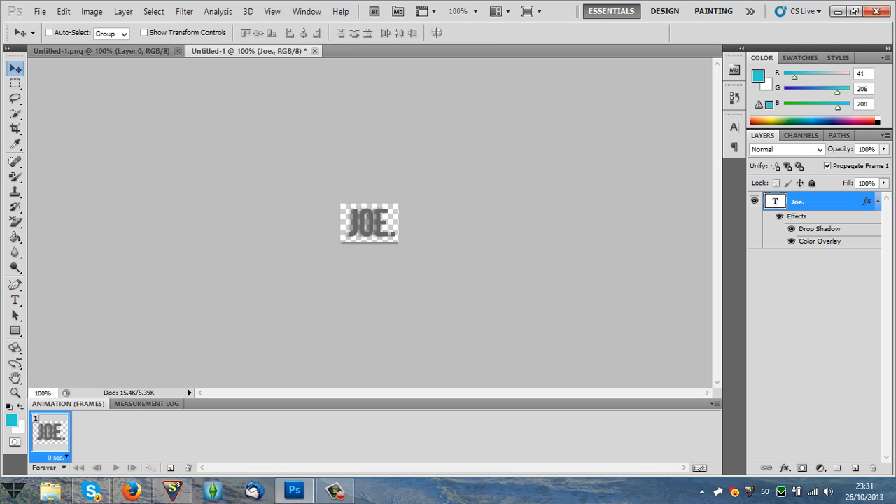
drag(372, 223, 375, 223)
right_click(822, 202)
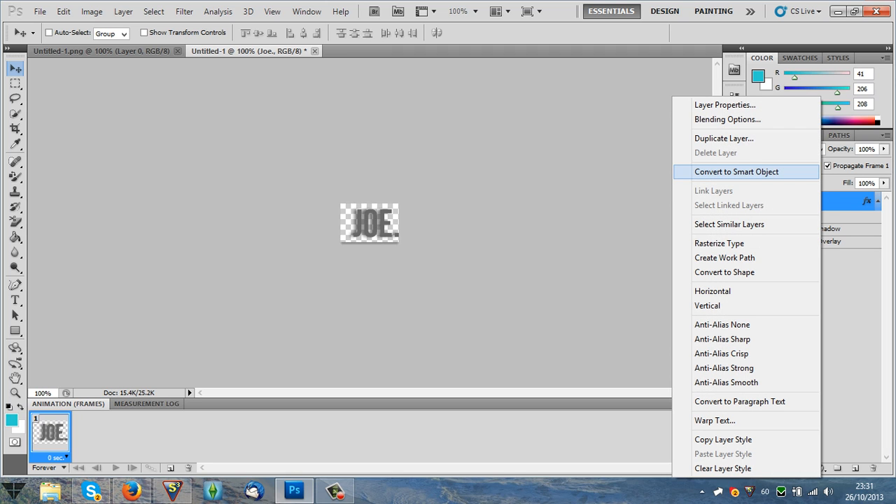
click(736, 172)
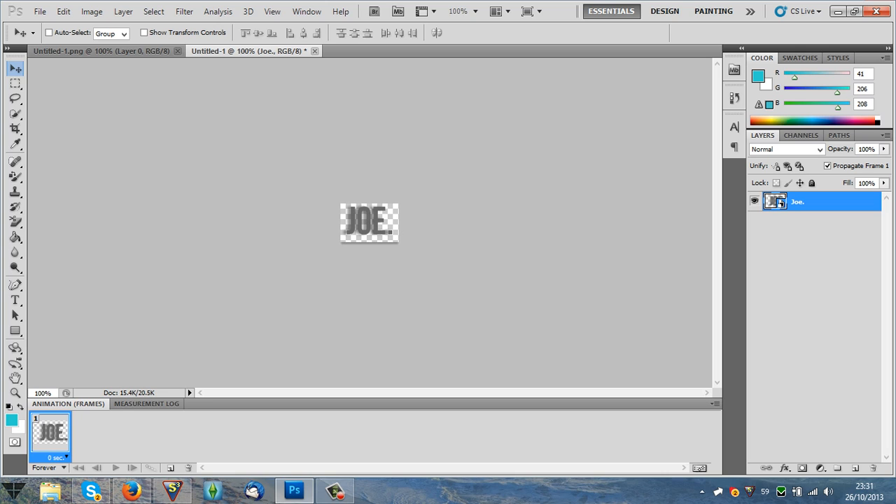
Check the red logo in Untitled-1.png, and select the grey logo's whole canvas with a rectangular marquee.
click(103, 51)
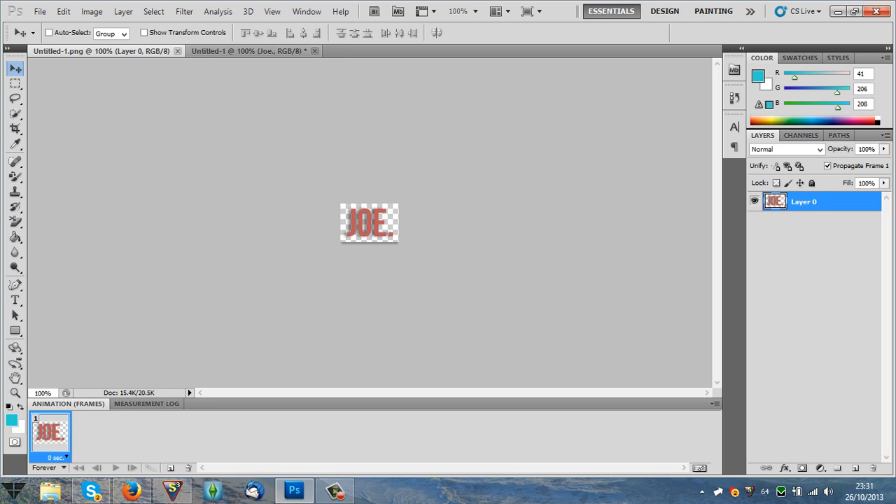
click(248, 52)
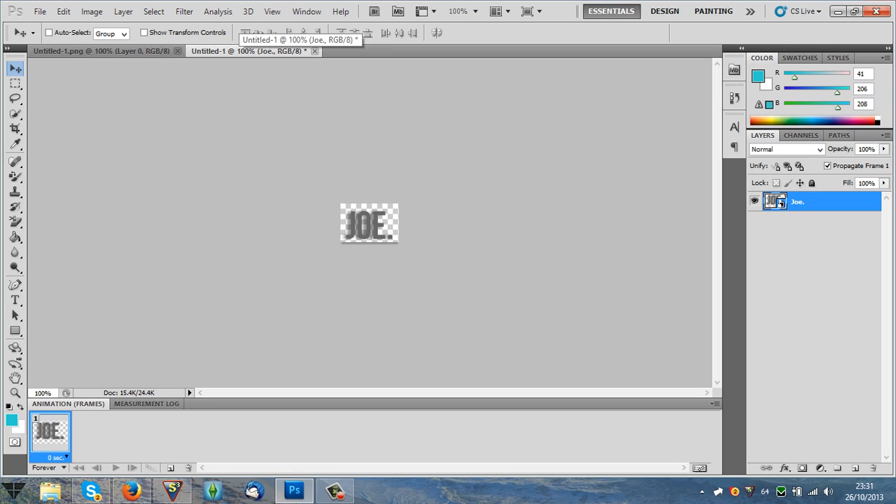
key(m)
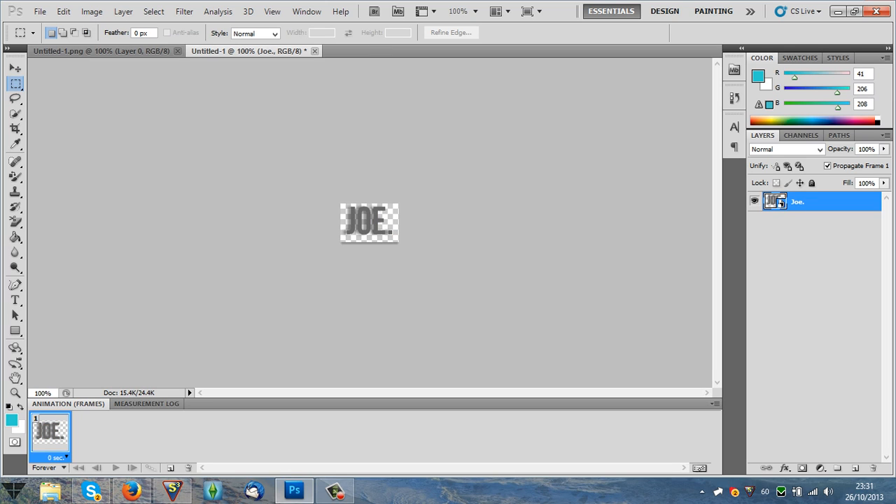
key(v)
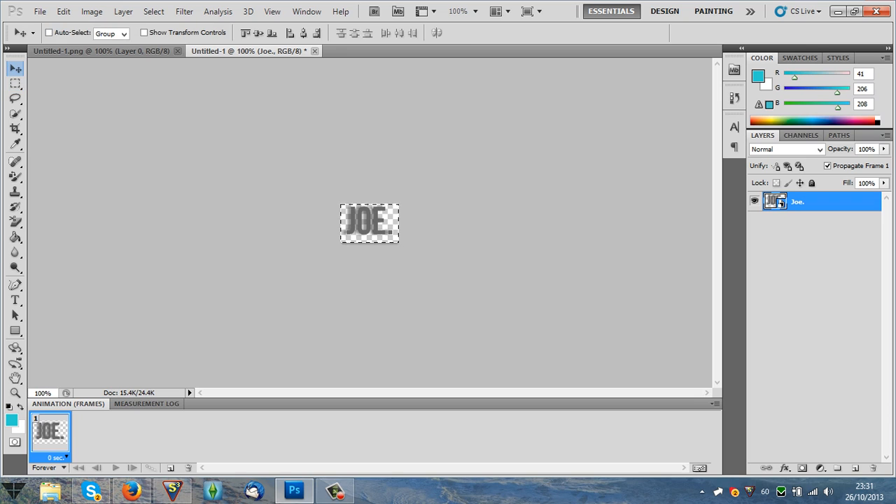
Convert the logo layer to a smart object again and create a new smart object from it via copy.
right_click(781, 203)
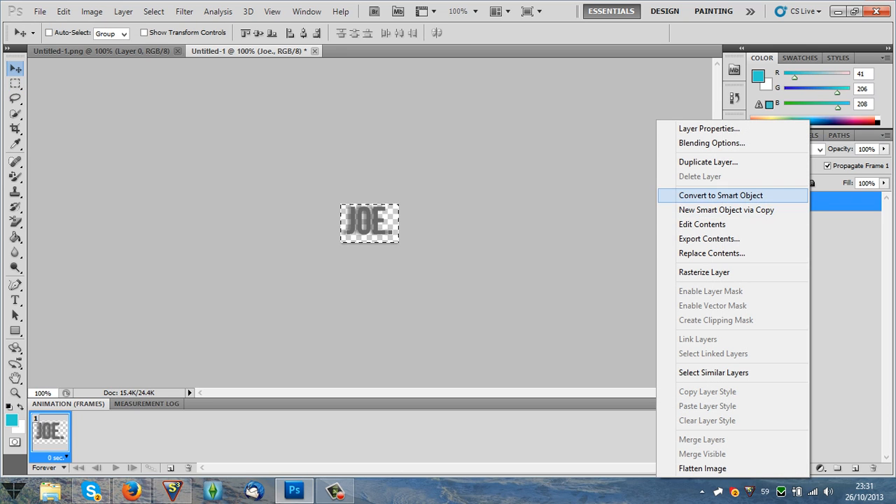
click(722, 196)
right_click(796, 202)
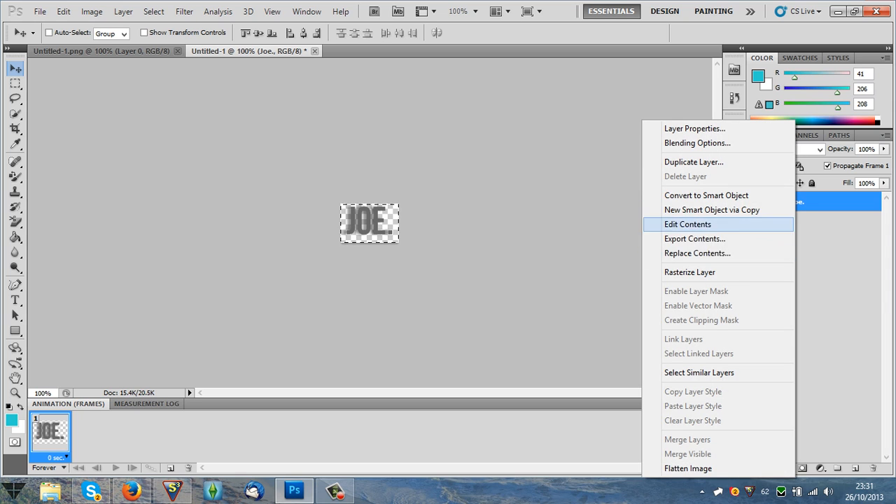
click(712, 210)
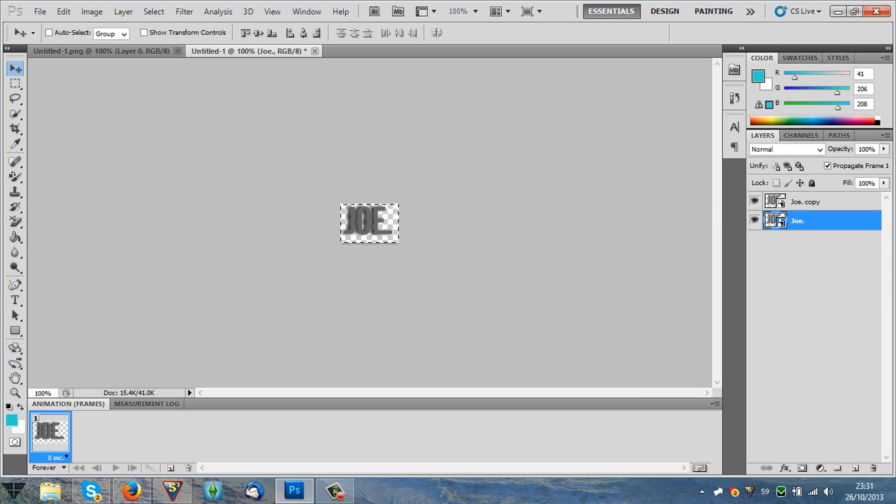
Delete the original smart object layer beneath its copy, and undo the deletion.
key(Delete)
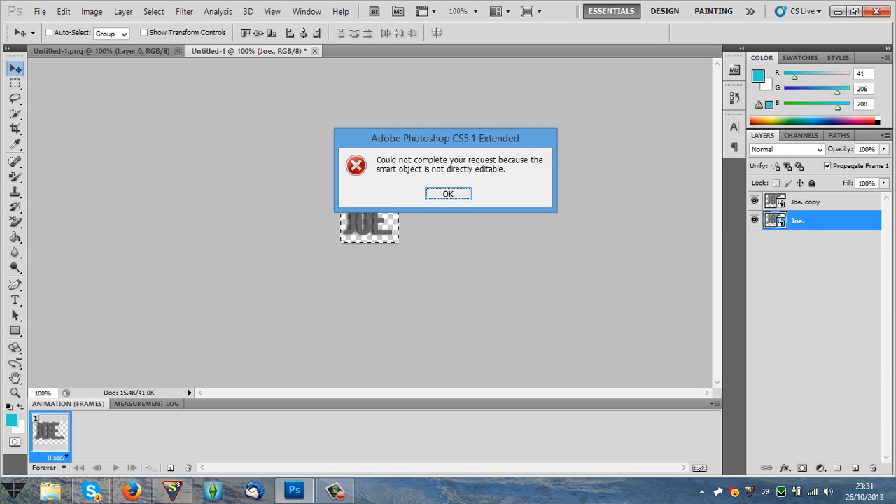
click(449, 194)
right_click(834, 221)
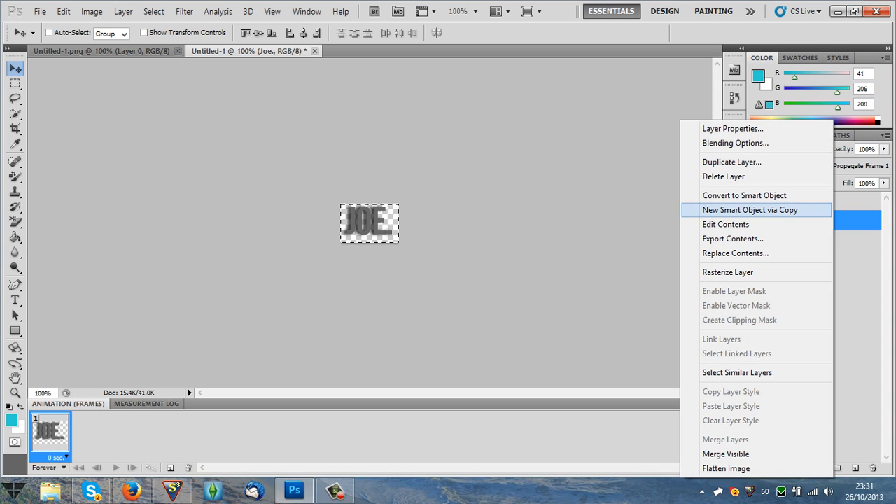
click(756, 176)
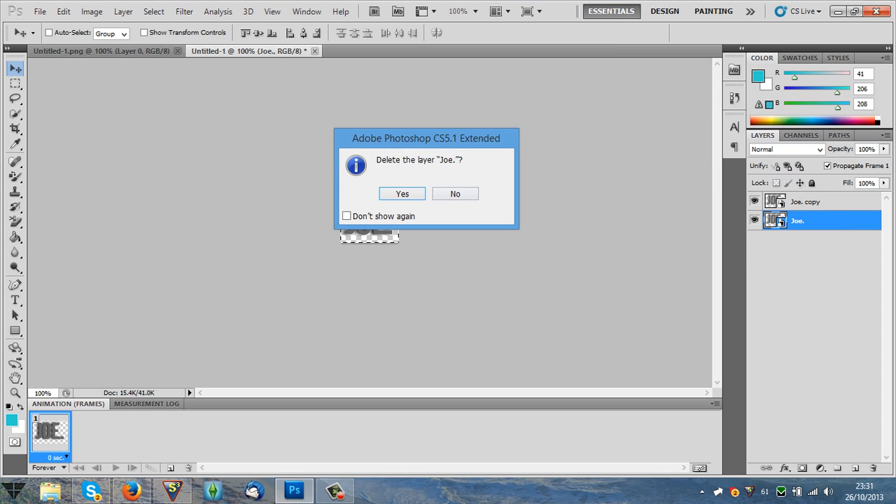
key(Return)
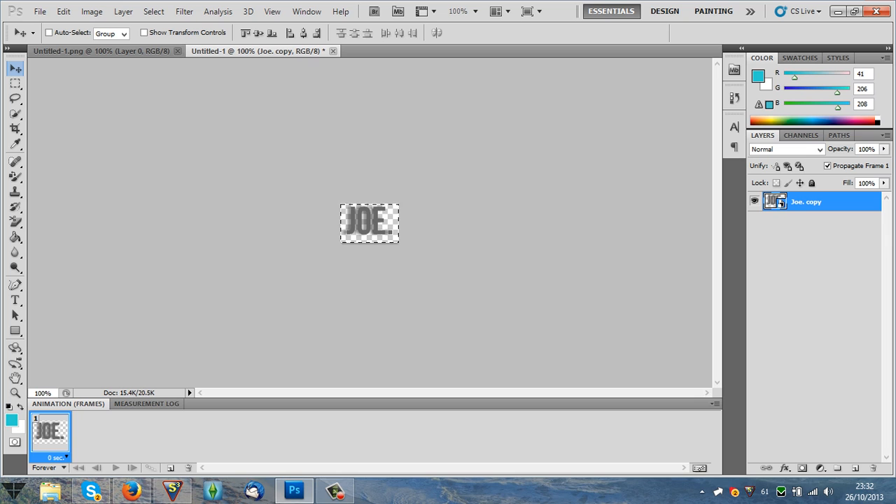
click(63, 11)
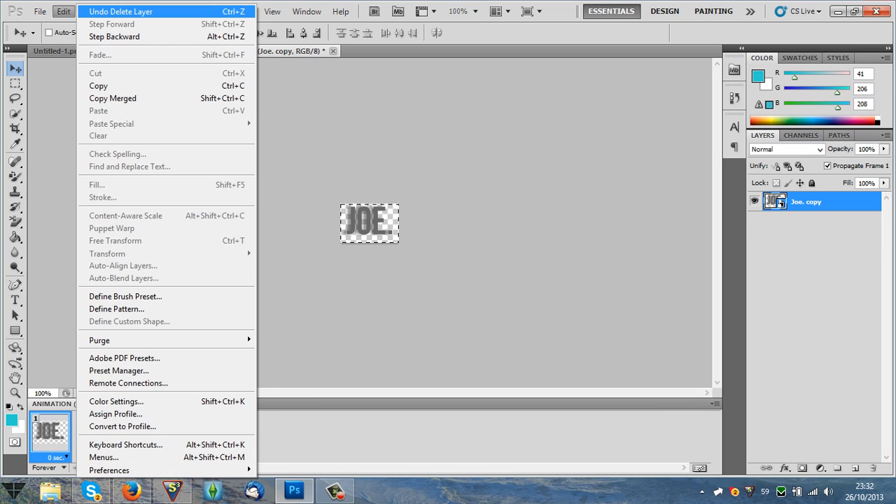
click(112, 11)
Delete the copied smart object layer above the original logo layer.
right_click(840, 202)
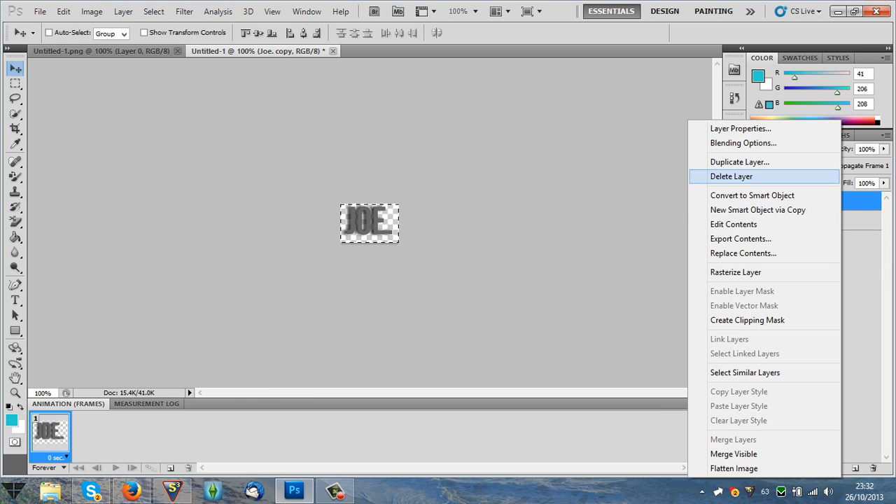
click(721, 176)
key(Return)
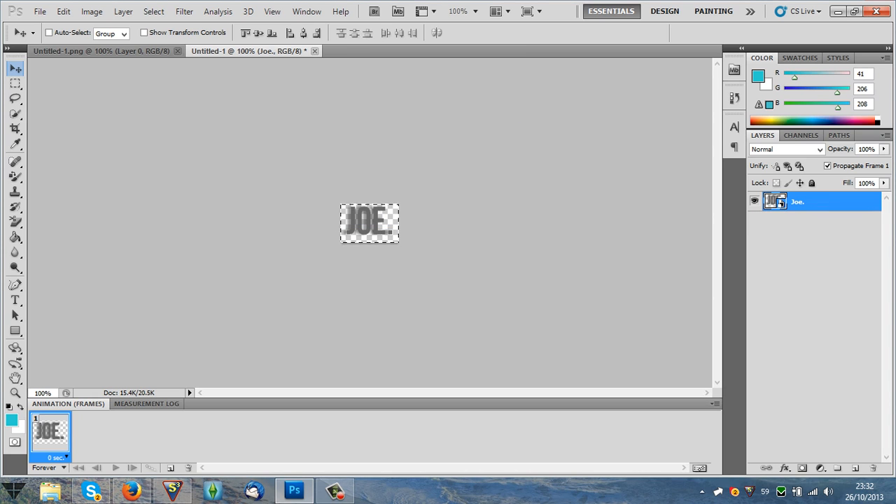
Rasterize the remaining logo layer, and undo both its displacement and the rasterizing.
right_click(781, 203)
click(693, 271)
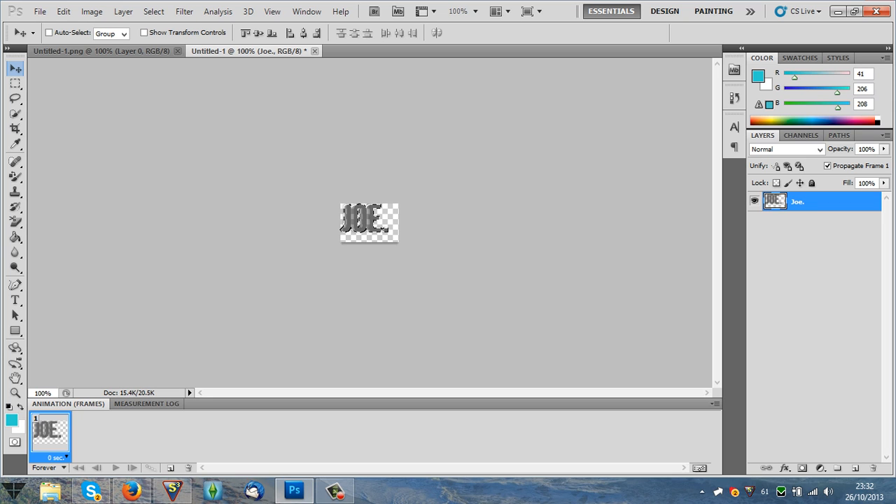
click(64, 11)
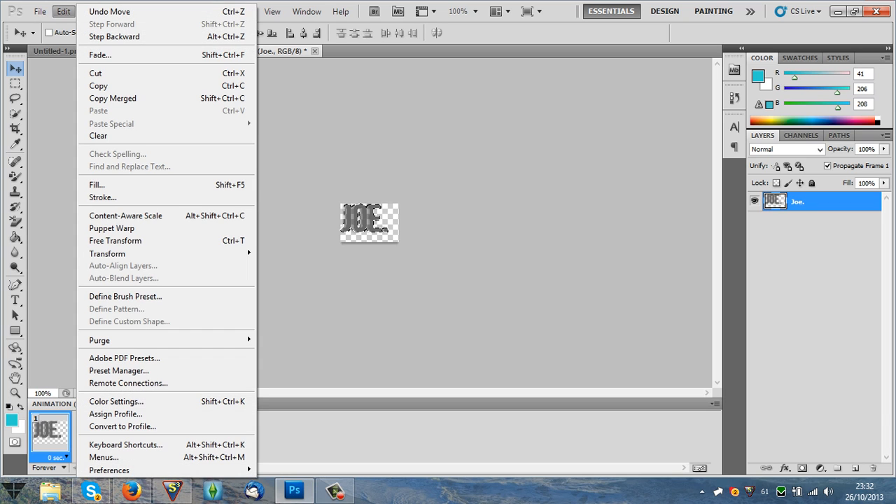
click(109, 11)
click(64, 11)
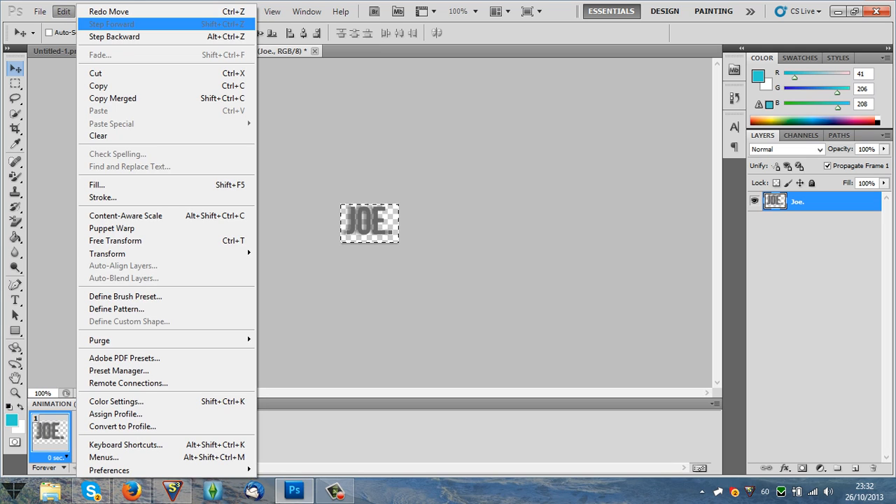
click(114, 37)
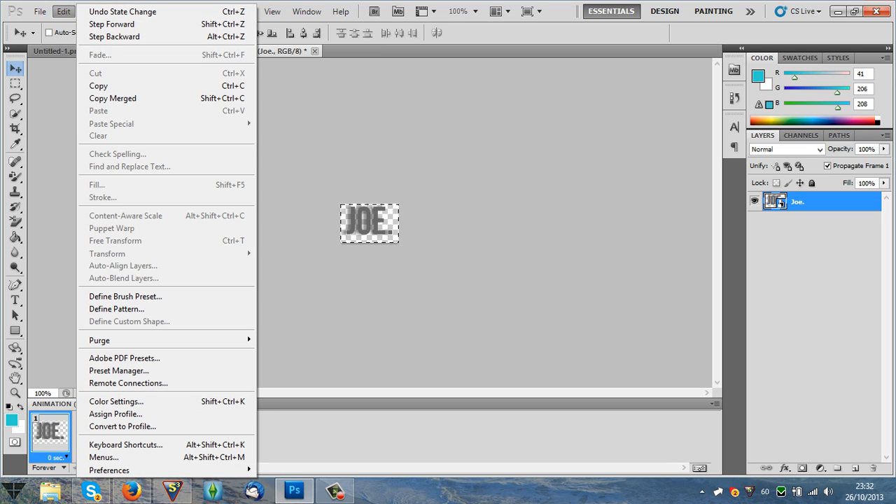
key(Escape)
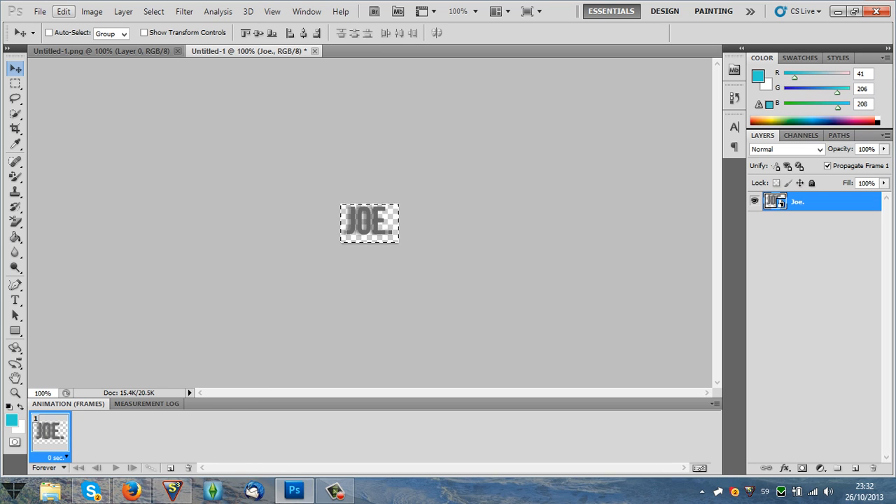
key(Escape)
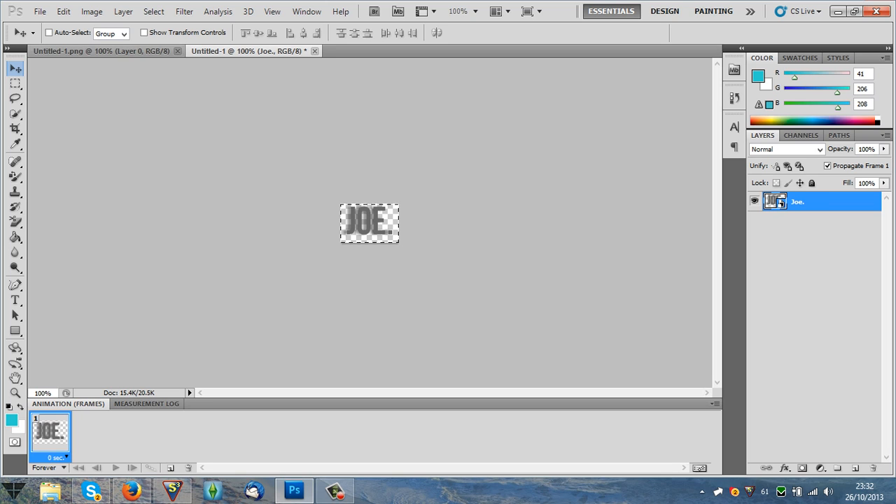
Try to edit the logo's text with the Type tool, and step back to remove the empty text layer.
key(ctrl+Tab)
click(249, 50)
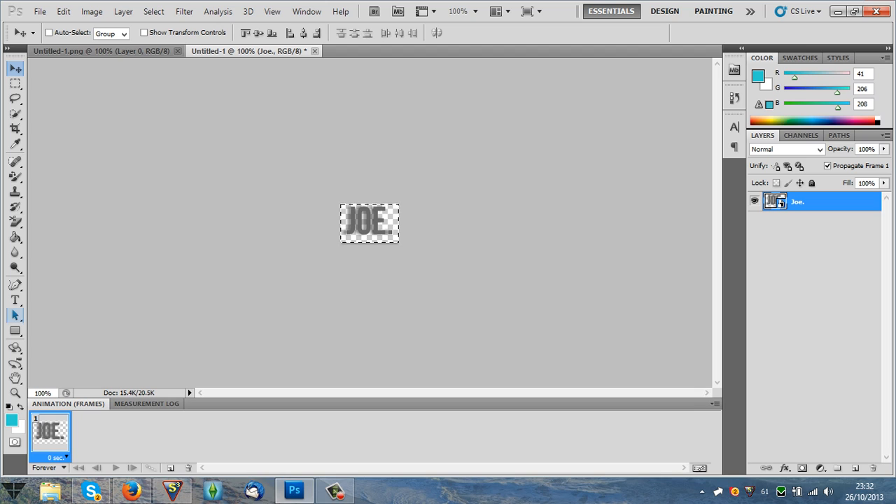
click(15, 300)
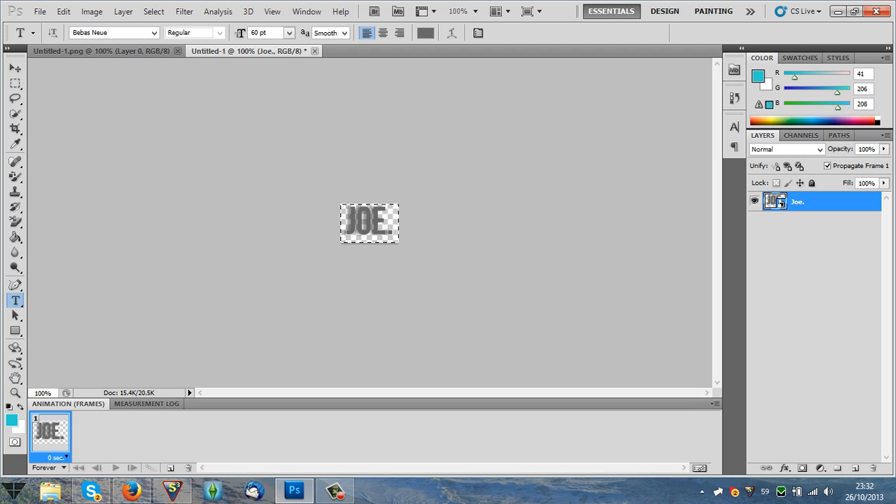
click(369, 224)
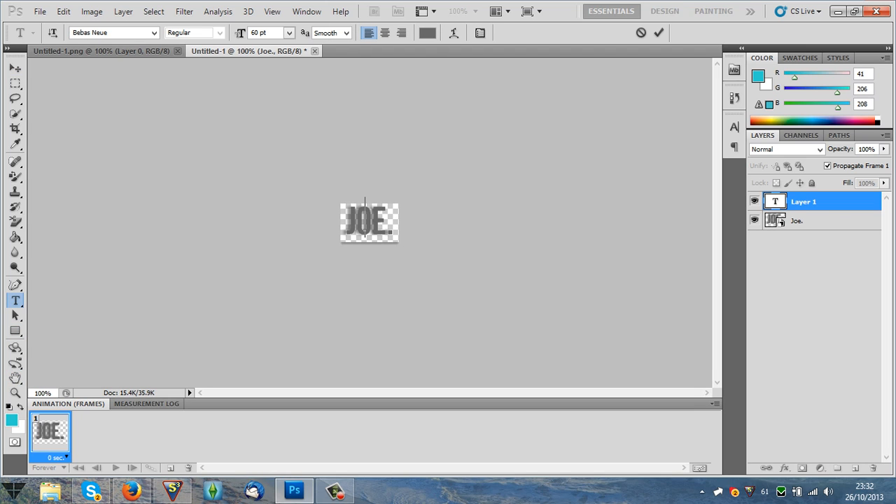
click(778, 221)
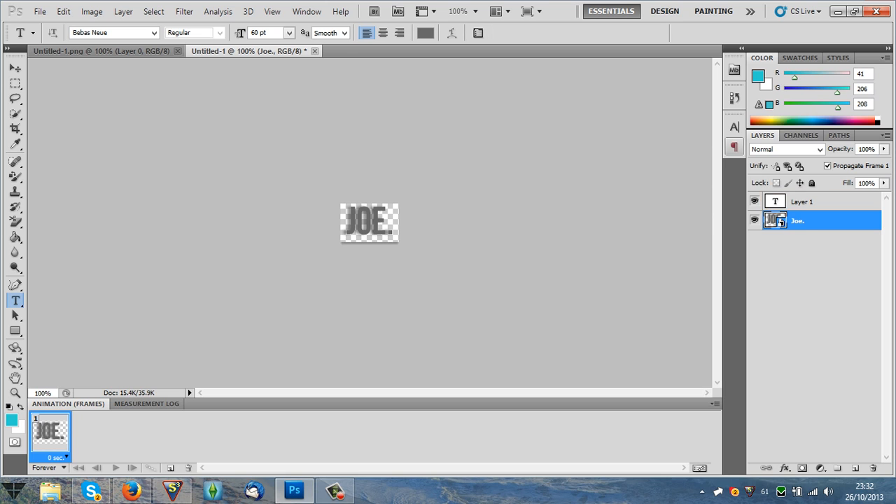
right_click(781, 222)
key(Escape)
key(ctrl+alt+z)
key(ctrl+alt+z)
key(ctrl+alt+z)
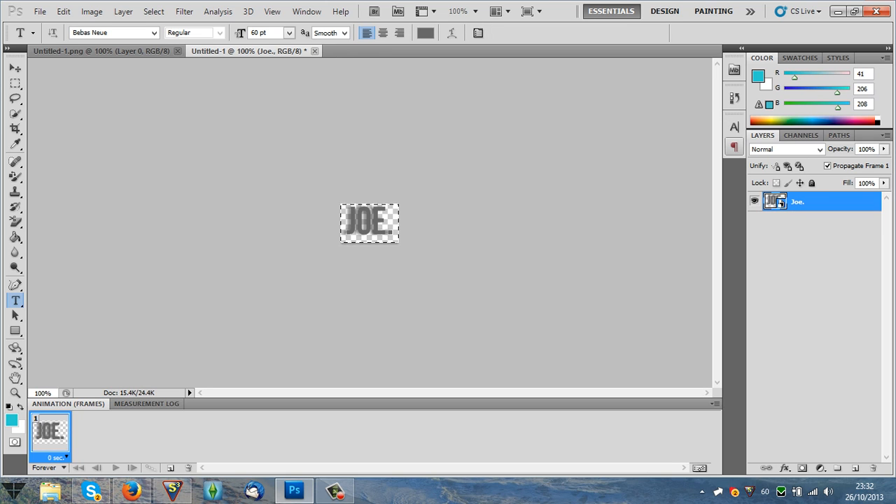
Step back to the editable text layer and shift the grey logo text left within the canvas.
key(ctrl+alt+z)
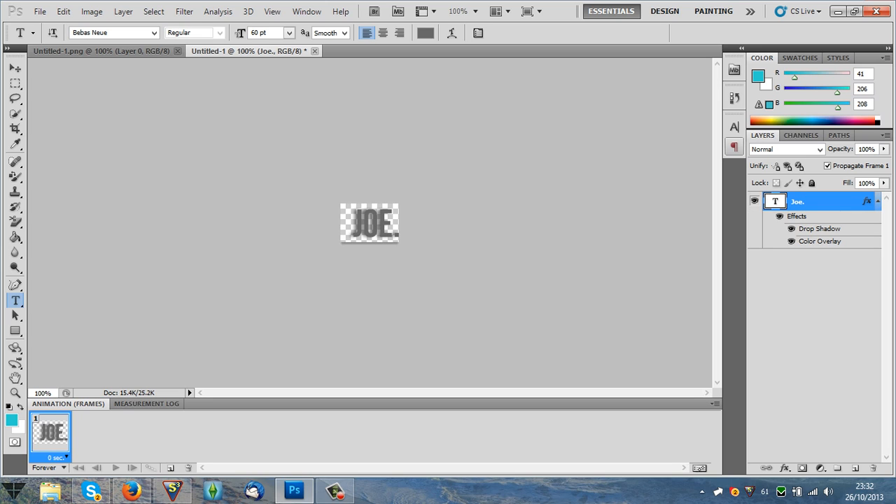
click(369, 224)
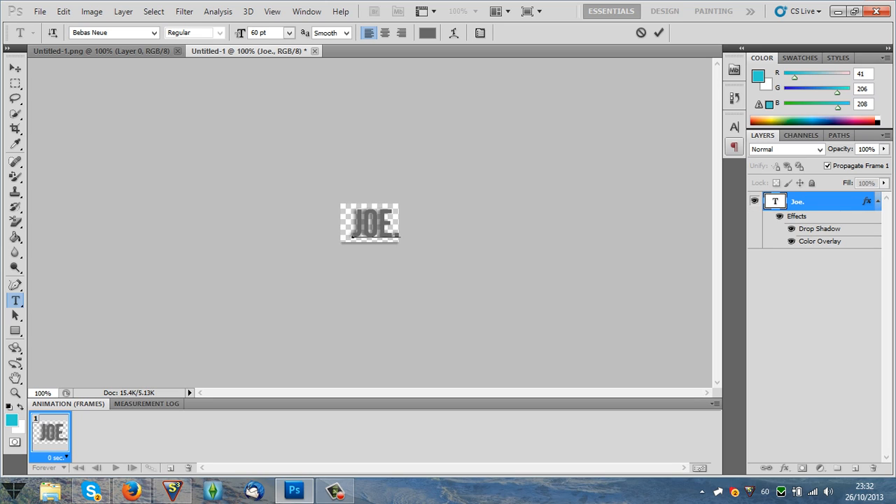
drag(380, 252, 372, 253)
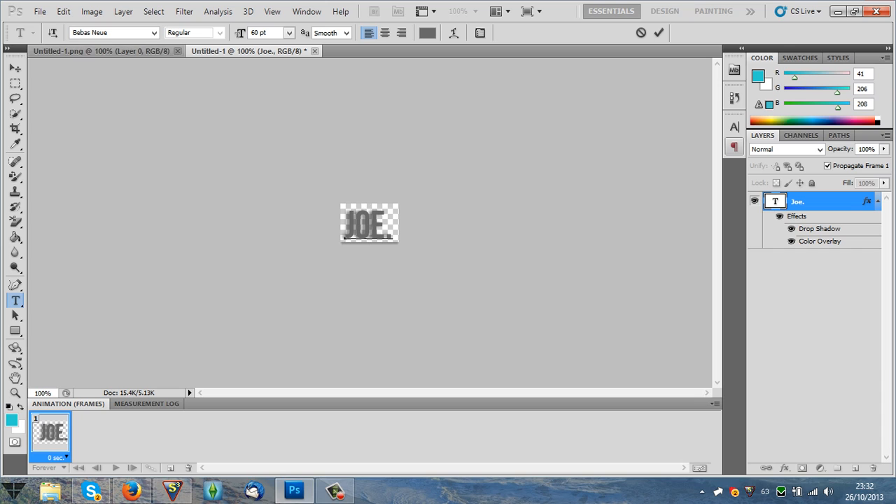
Compare the grey text's position with the red logo in Untitled-1.png and move it slightly up and to the right.
click(105, 51)
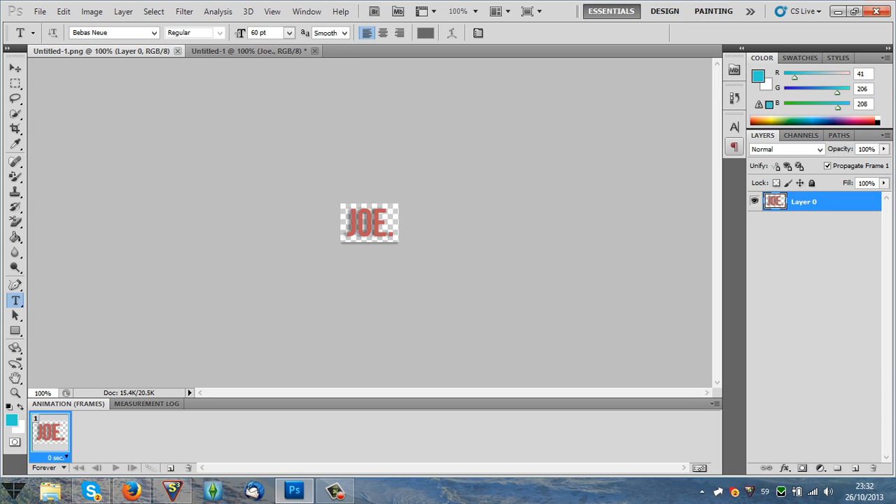
click(249, 52)
click(356, 227)
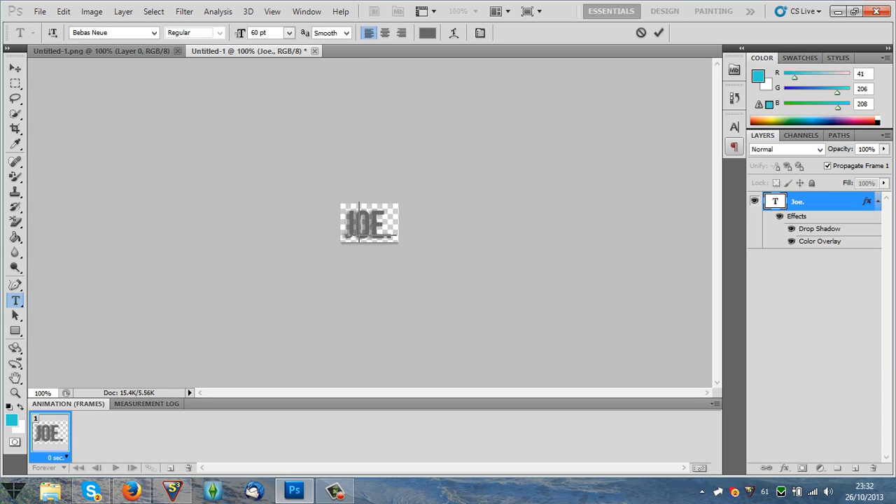
drag(370, 255, 374, 249)
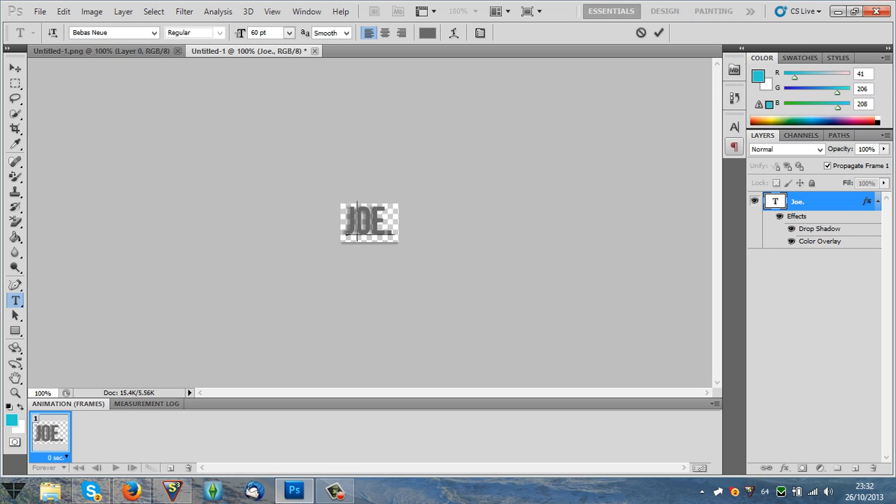
Check the red logo again and fine-tune the grey text's position to match its placement.
click(105, 51)
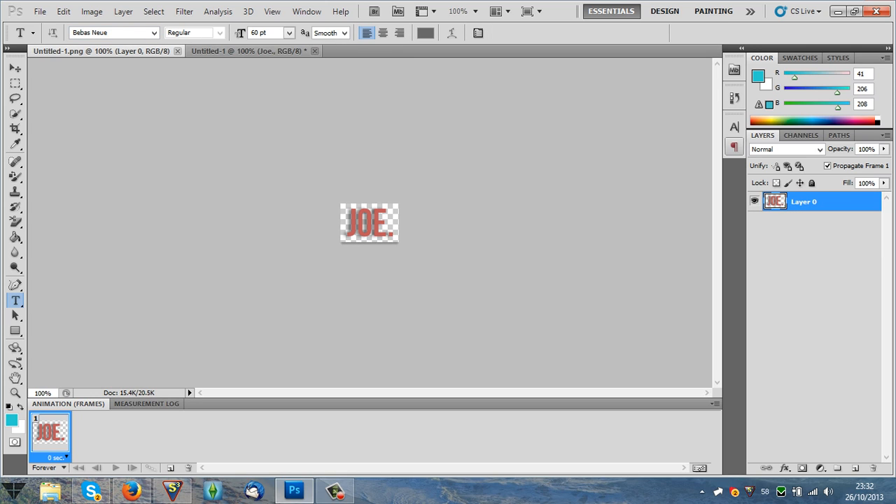
click(245, 51)
click(375, 223)
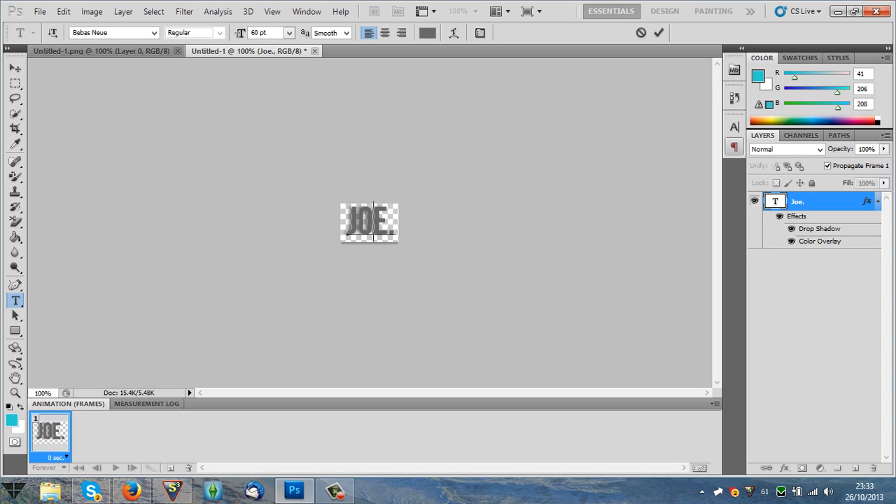
drag(373, 222, 372, 225)
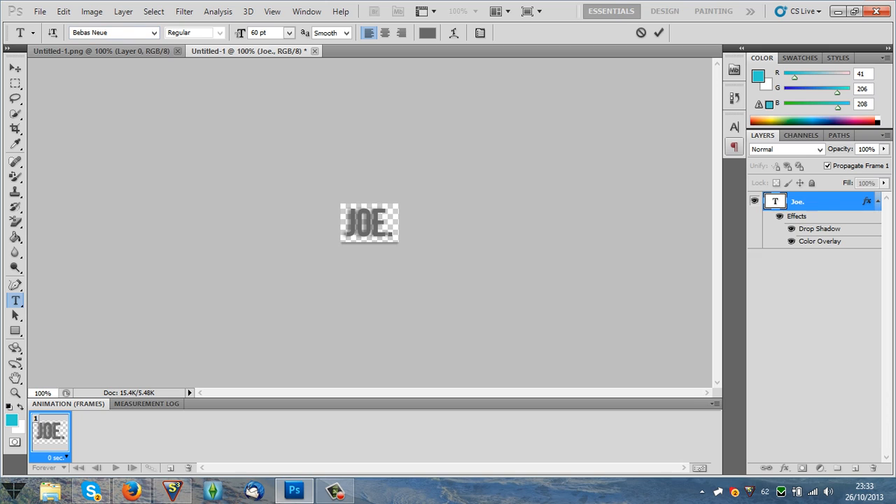
Make a final adjustment to the grey text's placement and compare its alignment with the red logo in Untitled-1.png.
click(102, 51)
click(245, 51)
click(358, 222)
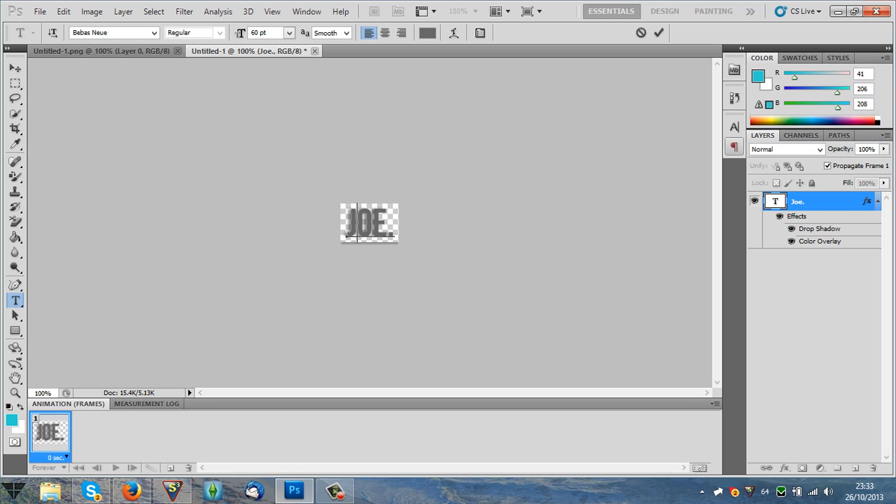
click(102, 51)
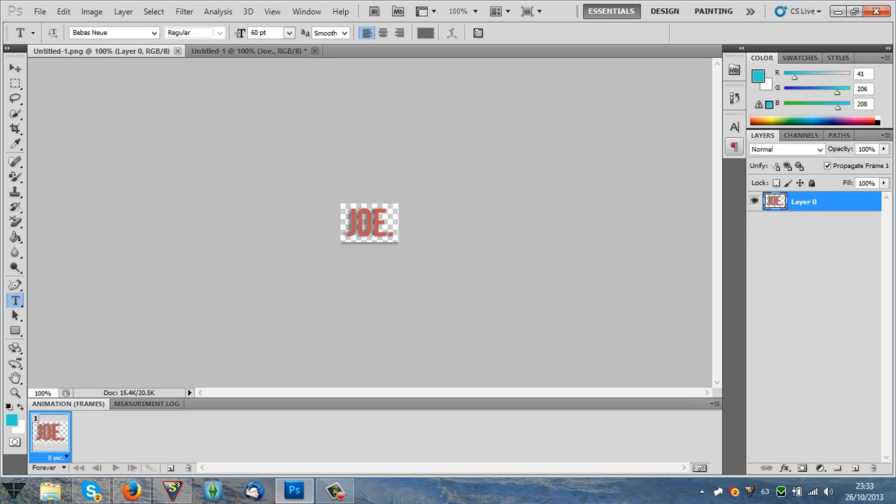
click(242, 51)
click(103, 52)
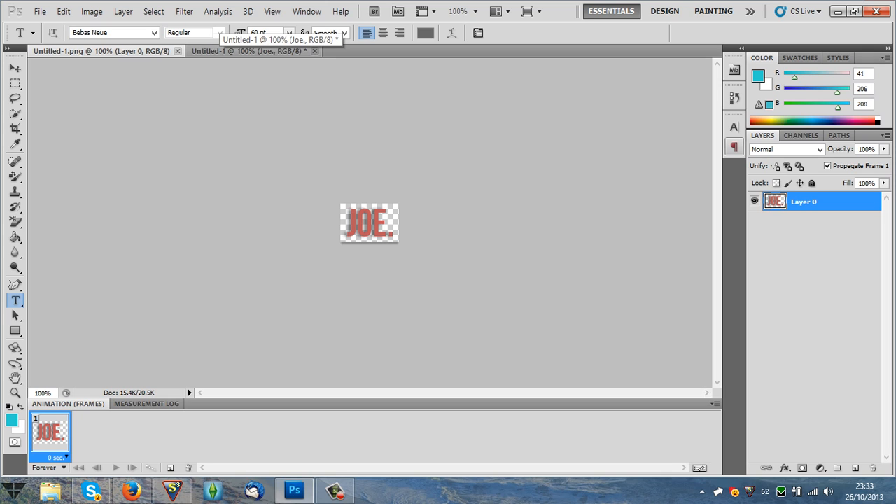
click(242, 51)
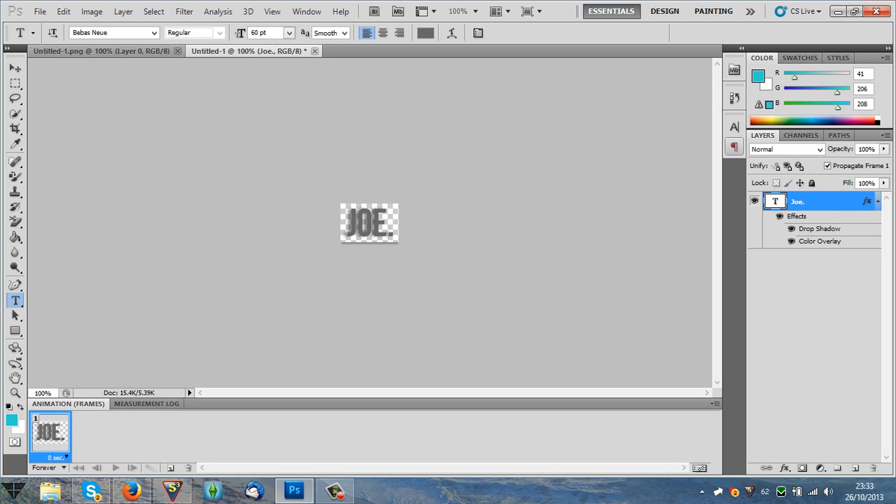
click(103, 51)
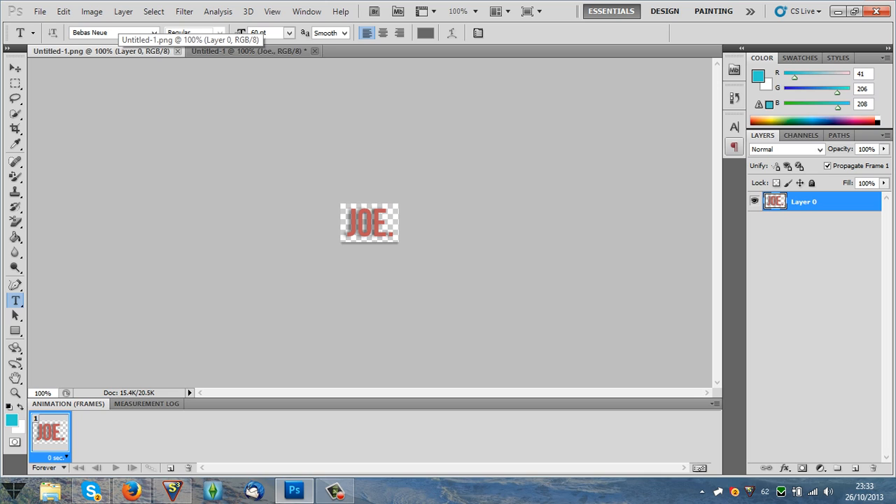
click(242, 51)
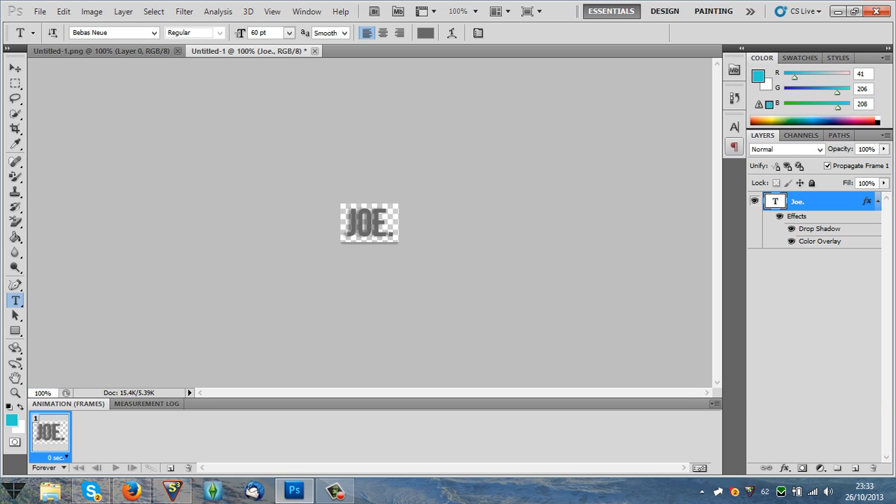
Copy the grey logo's animation frame and paste it after the red frame in Untitled-1.png.
click(714, 404)
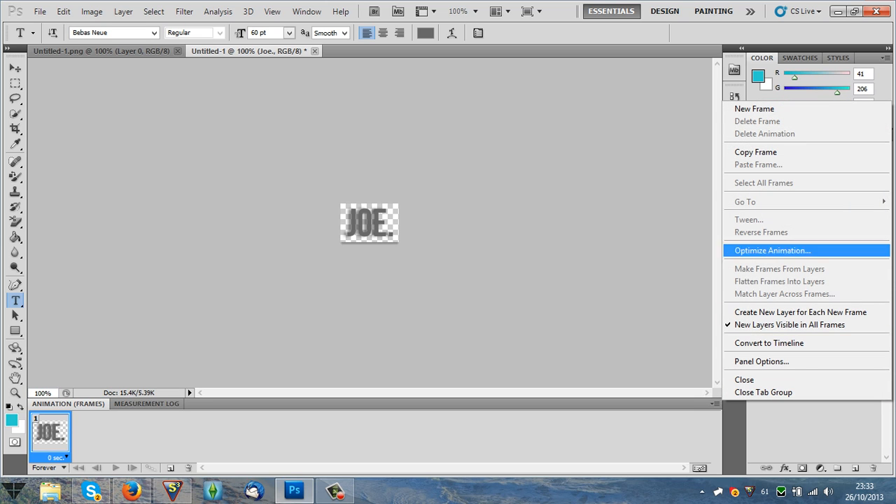
click(756, 152)
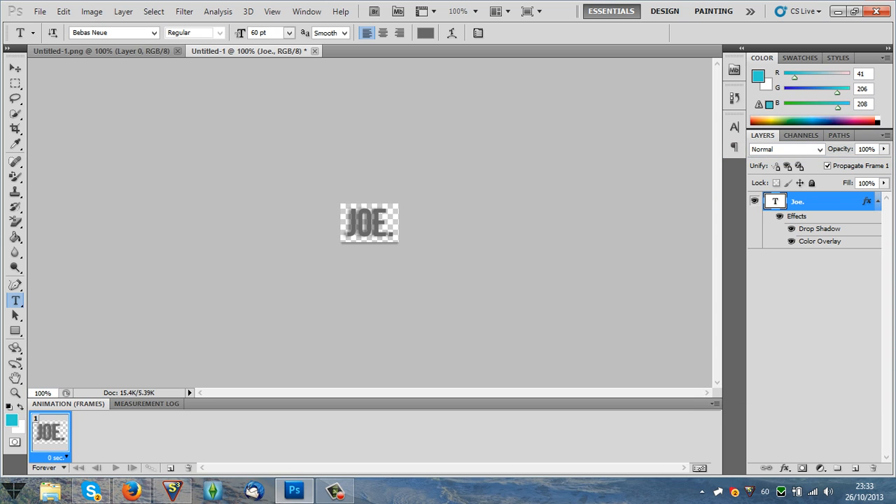
click(102, 51)
click(715, 404)
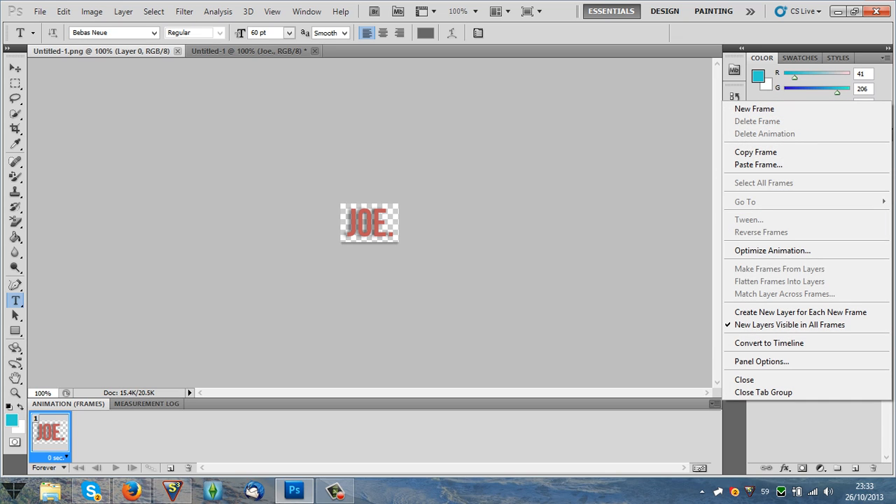
click(757, 165)
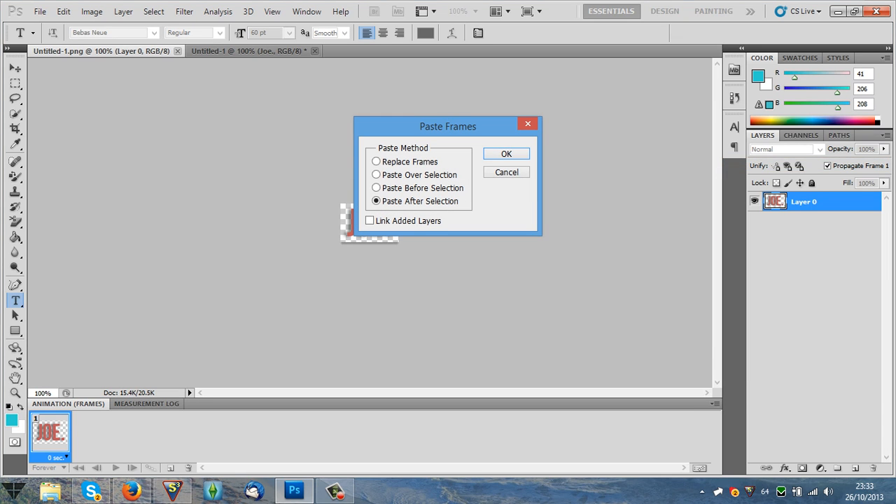
key(Return)
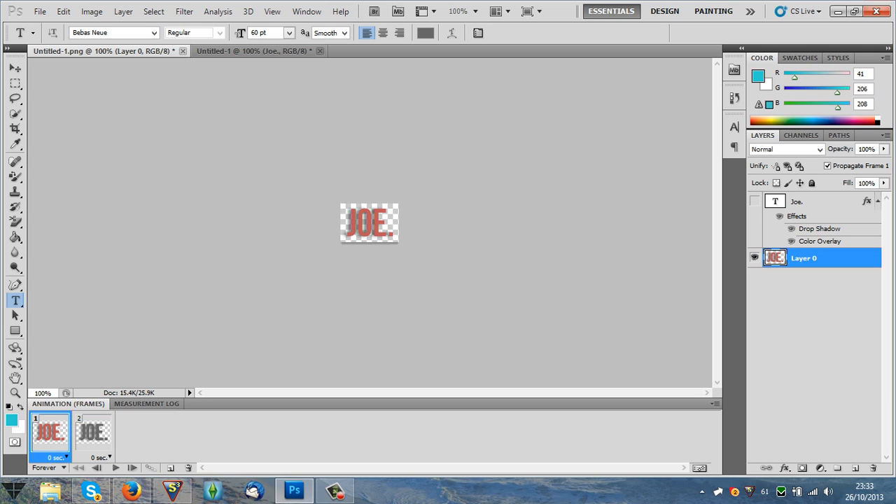
Preview the two-frame animation, set both frame delays to 0.1 seconds, and play it again.
click(116, 468)
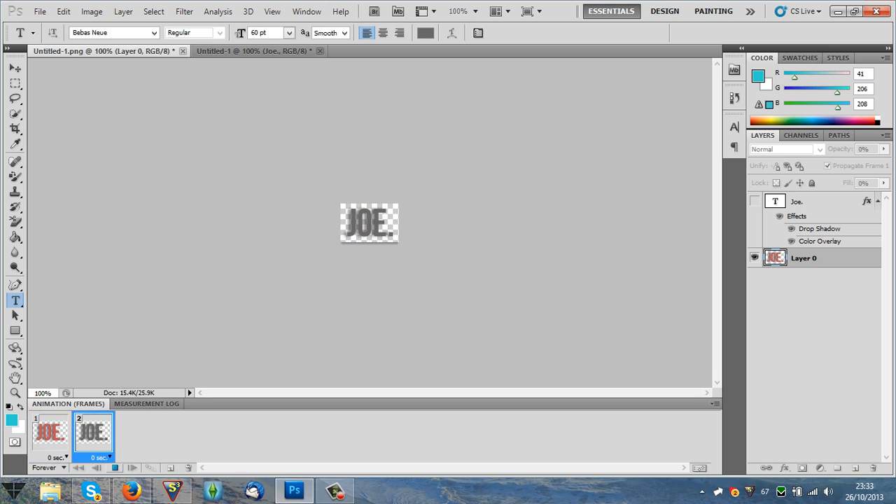
click(115, 468)
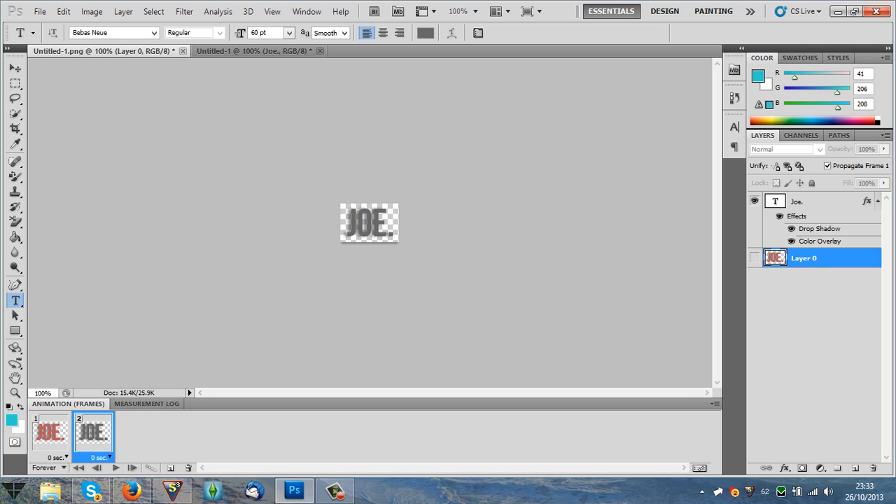
click(67, 458)
click(63, 316)
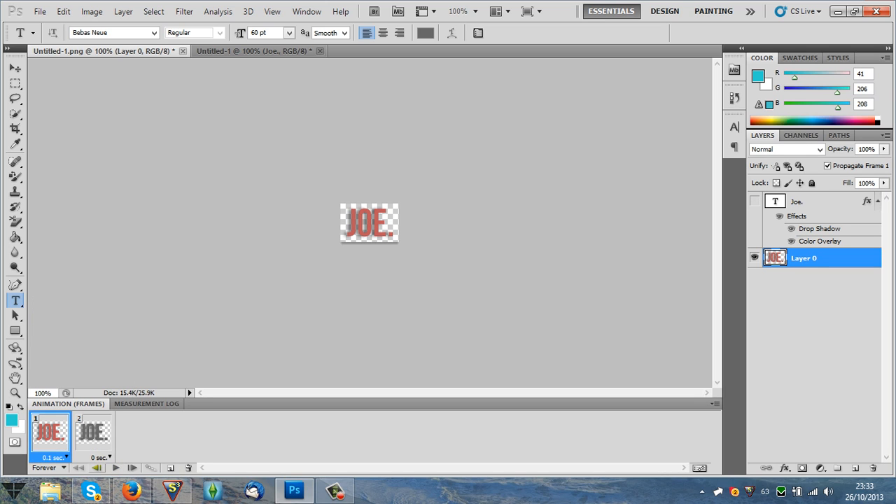
click(106, 457)
click(105, 317)
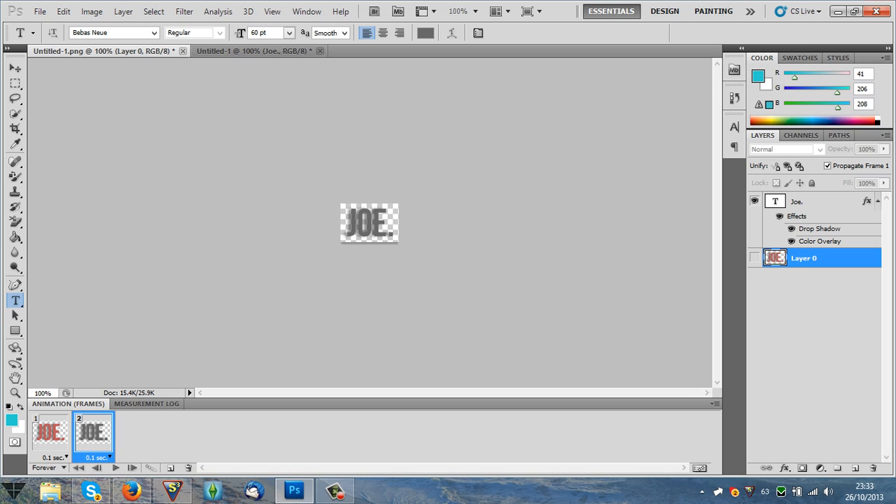
click(114, 468)
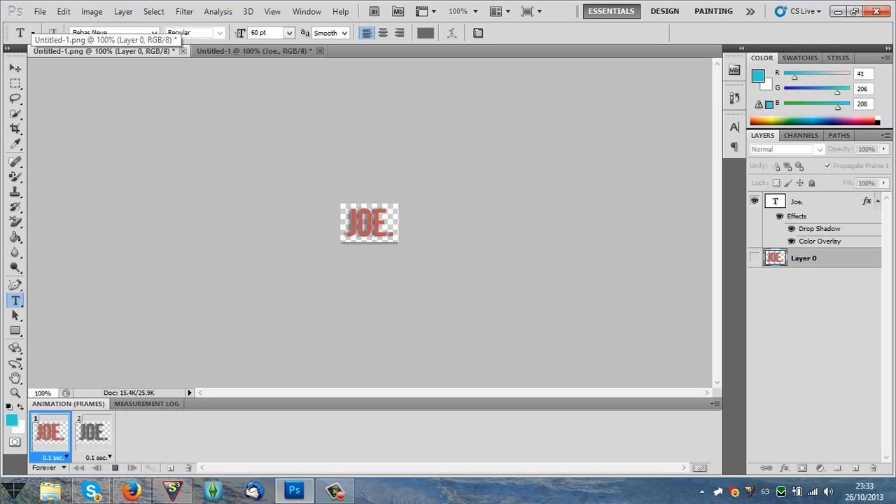
Start a Save for Web & Devices export of the animation and choose the GIF format.
click(40, 12)
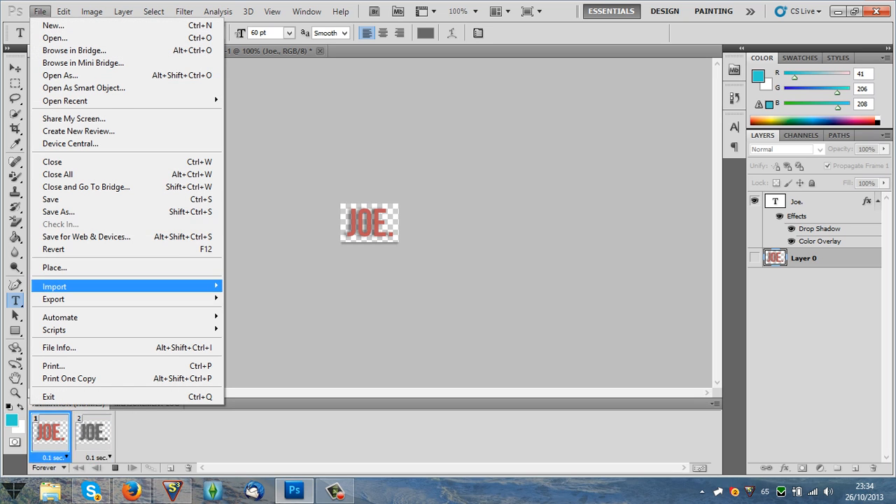
click(87, 236)
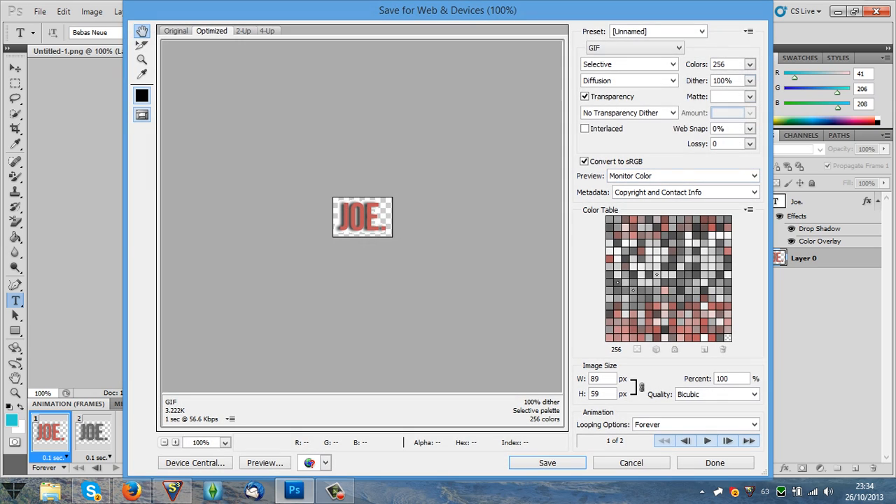
click(749, 64)
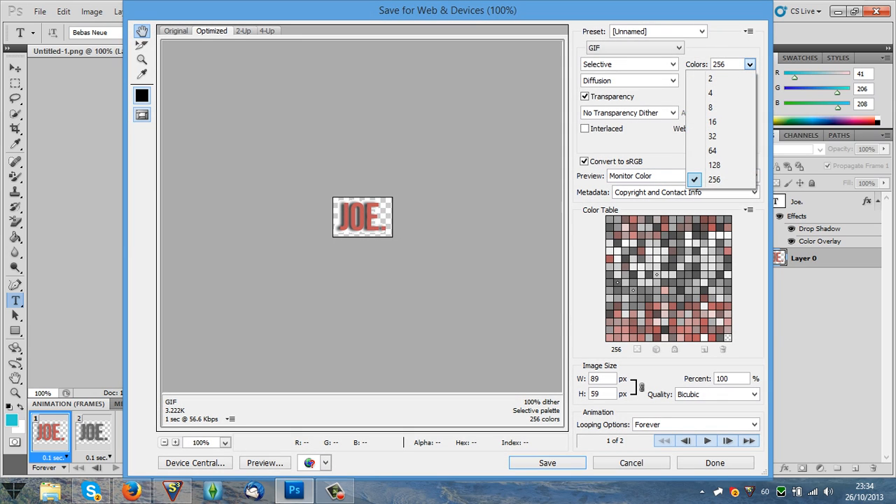
click(635, 47)
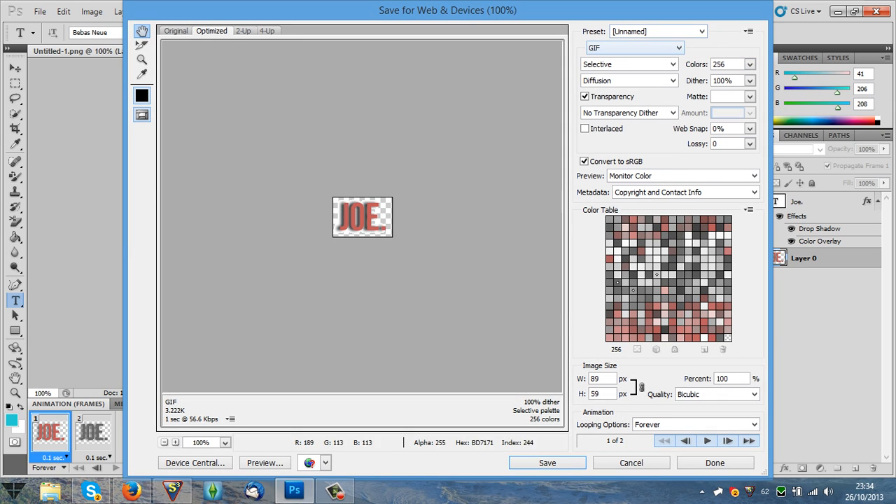
click(635, 48)
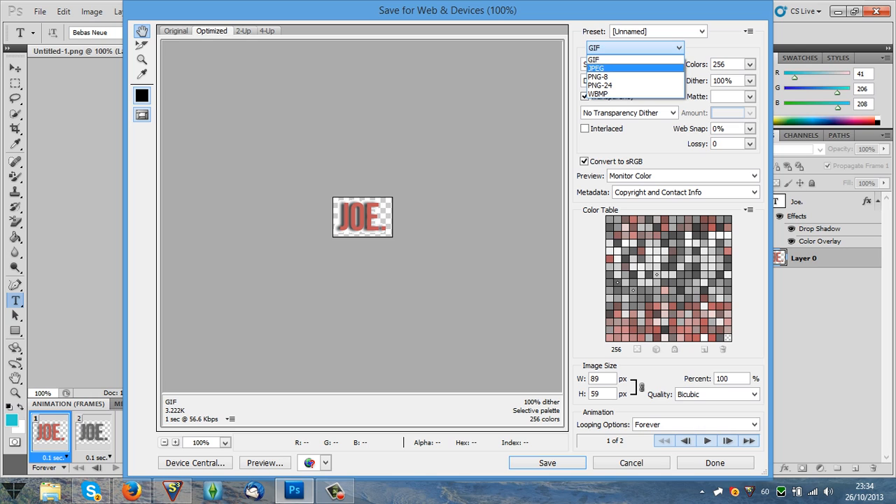
click(616, 65)
click(636, 48)
click(616, 56)
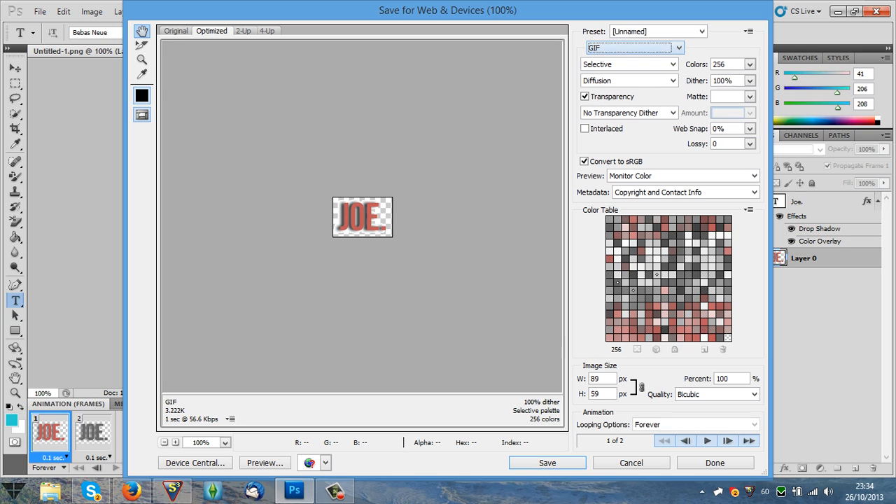
Try the PNG-8 export format and switch back to GIF.
click(635, 48)
click(599, 76)
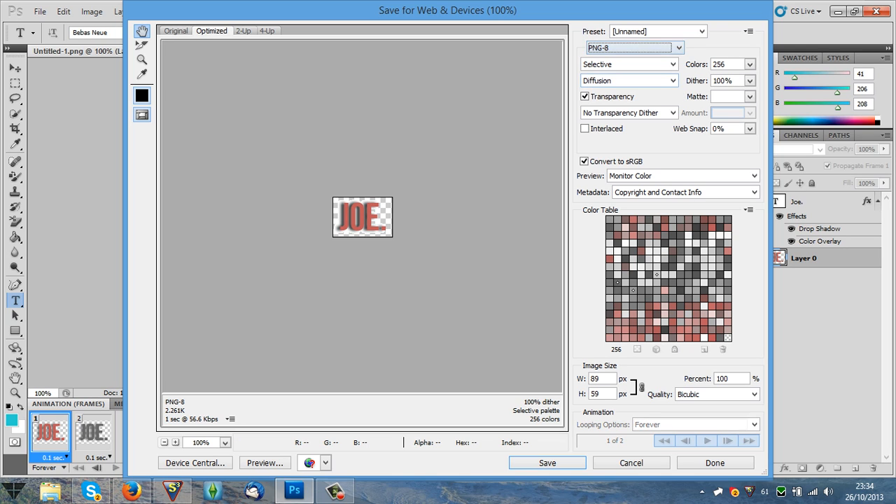
click(635, 47)
click(616, 59)
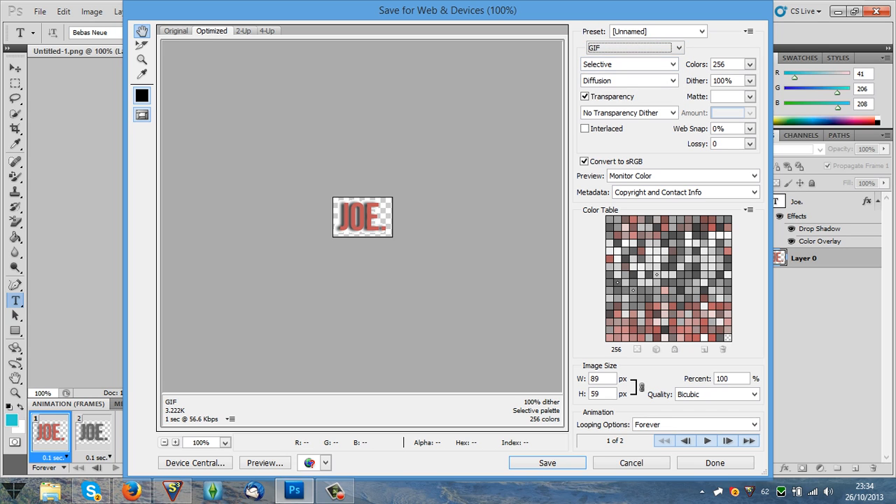
Save the optimized animation to the Desktop as Untitled-1.gif with the Images Only format.
click(548, 463)
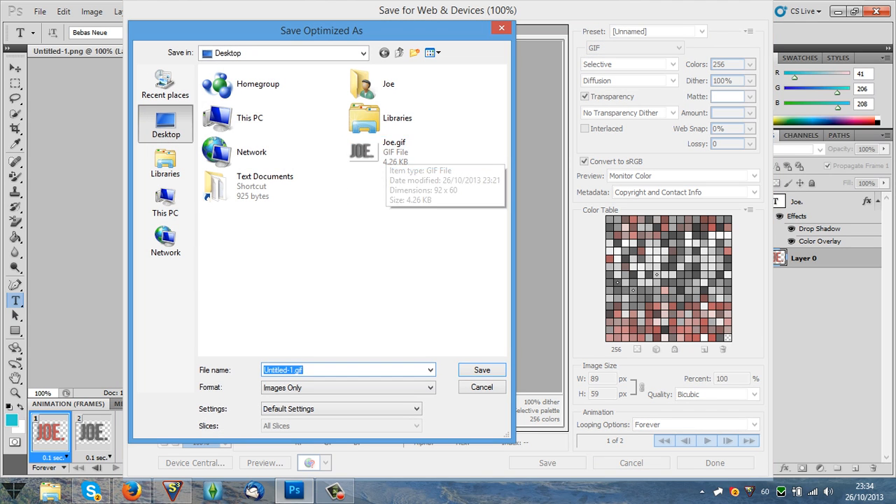
click(482, 370)
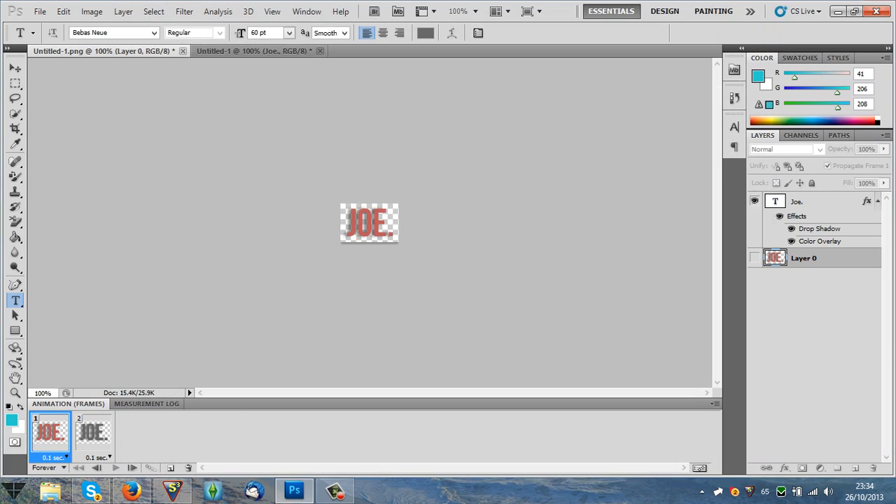
Open the exported Untitled-1.gif from the desktop in Photoshop.
key(super+d)
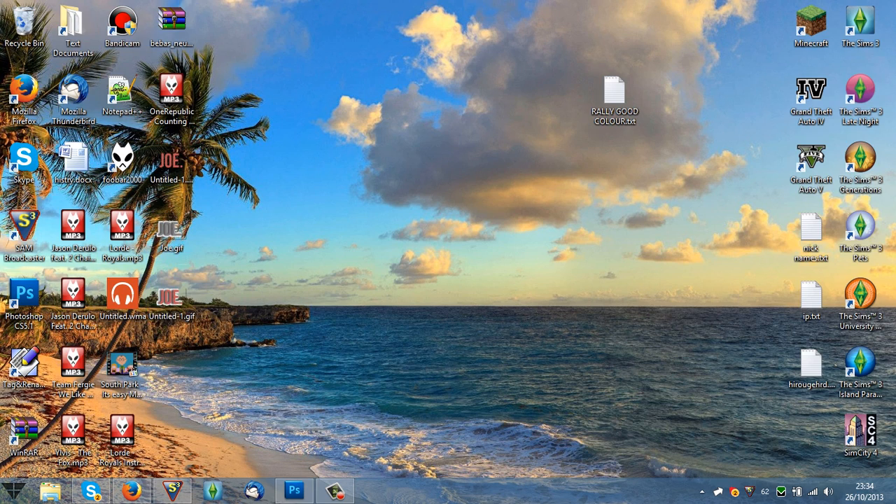
click(294, 490)
click(175, 239)
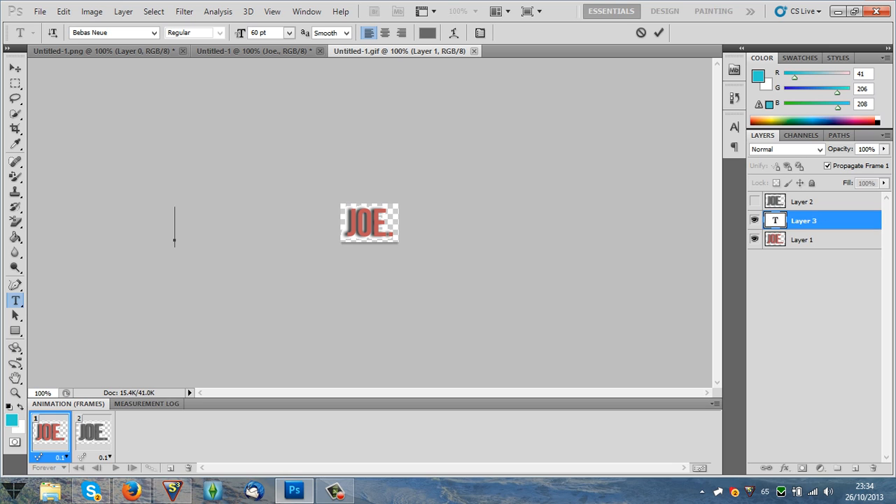
Open Untitled-1.gif from the desktop in Firefox to check how the exported animation plays.
key(super+d)
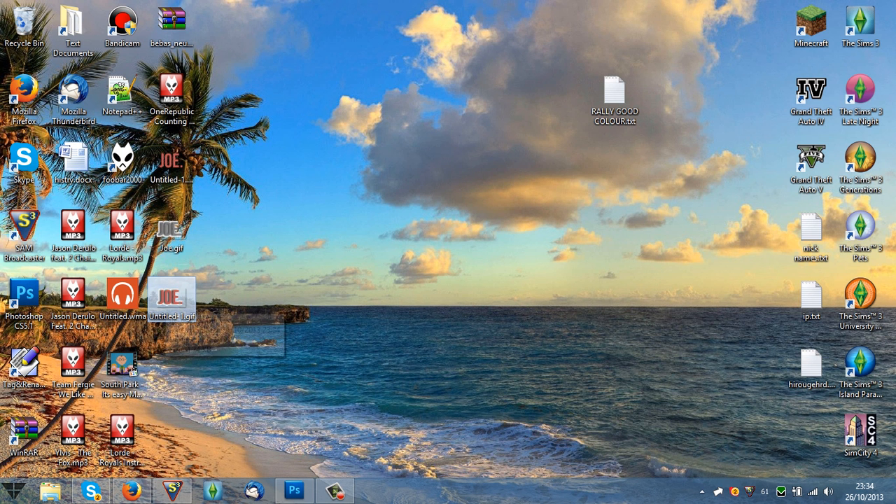
right_click(188, 309)
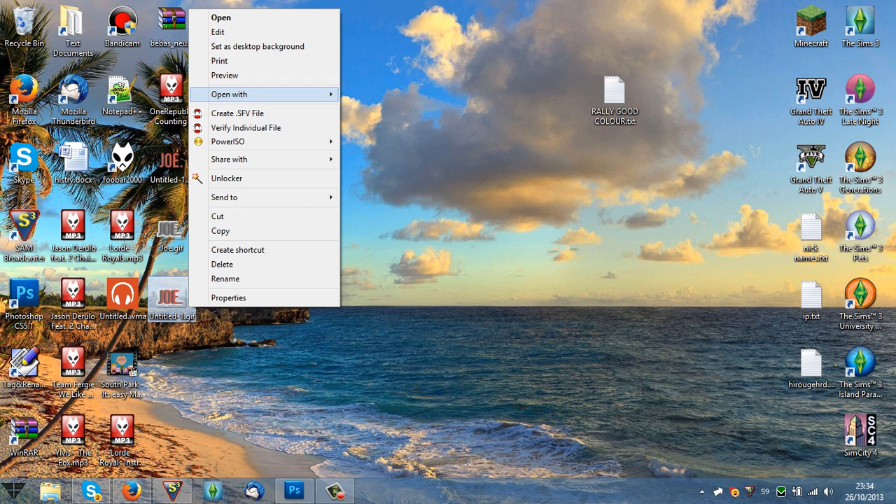
mouse_move(231, 94)
click(368, 109)
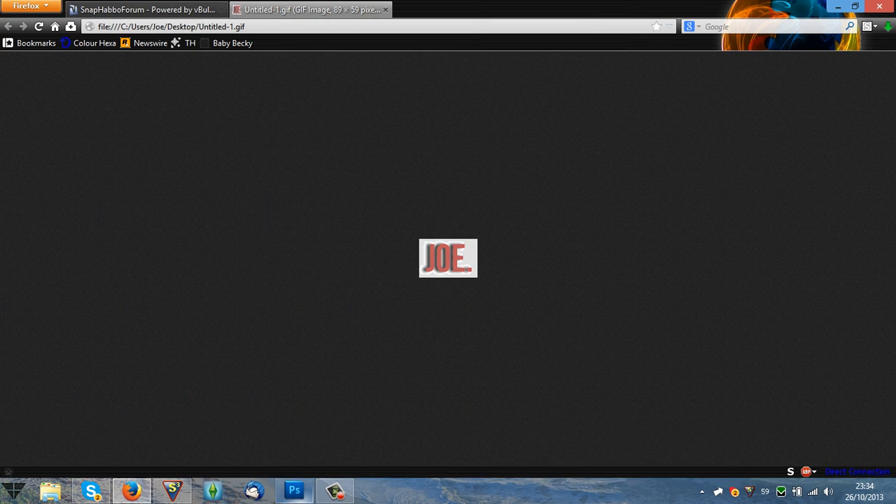
Switch back to Photoshop and set the second frame's delay in Untitled-1.gif to 0.1 seconds.
click(294, 491)
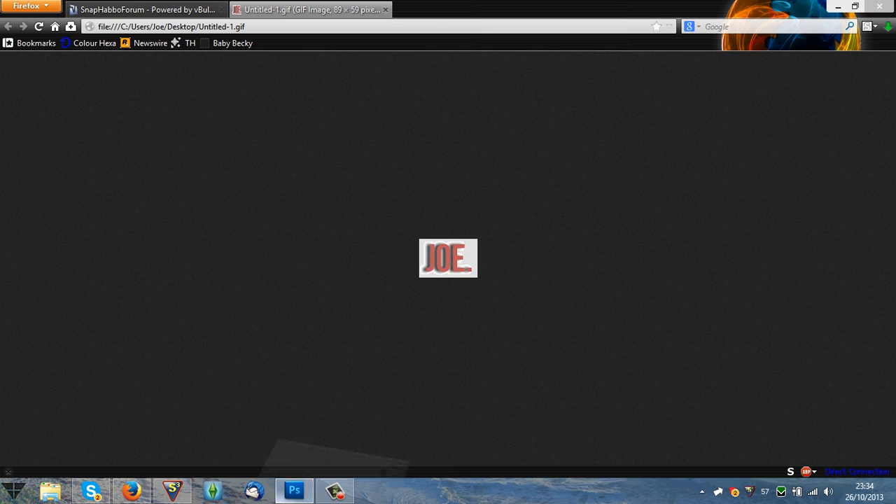
click(104, 457)
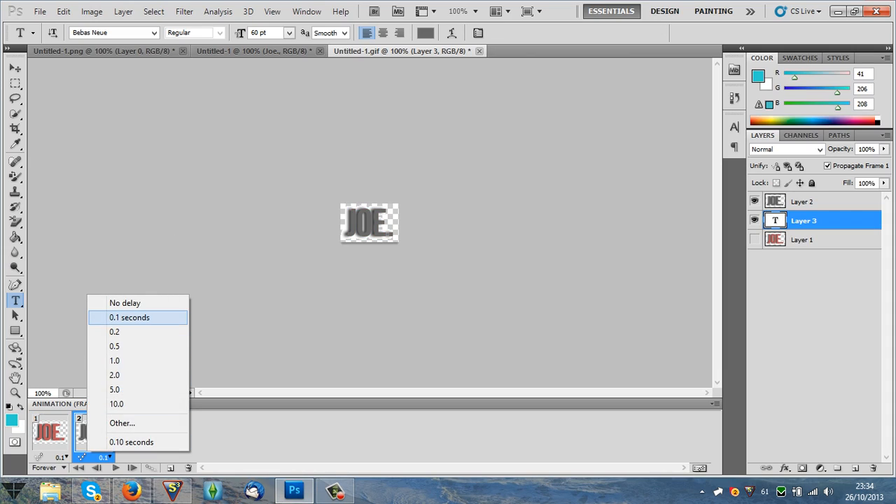
click(129, 318)
Switch to Firefox and examine the animated logo in the signature under About Me on the SnapHabboForum user profile.
click(131, 491)
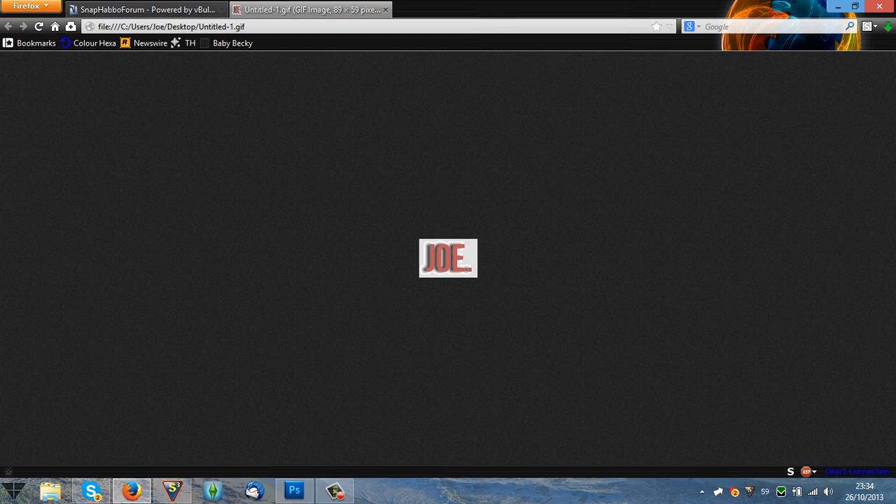
click(147, 10)
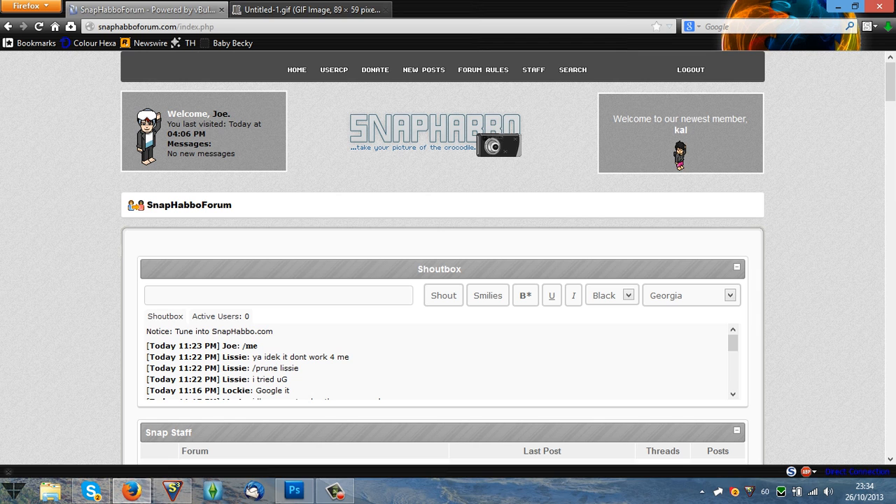
click(334, 69)
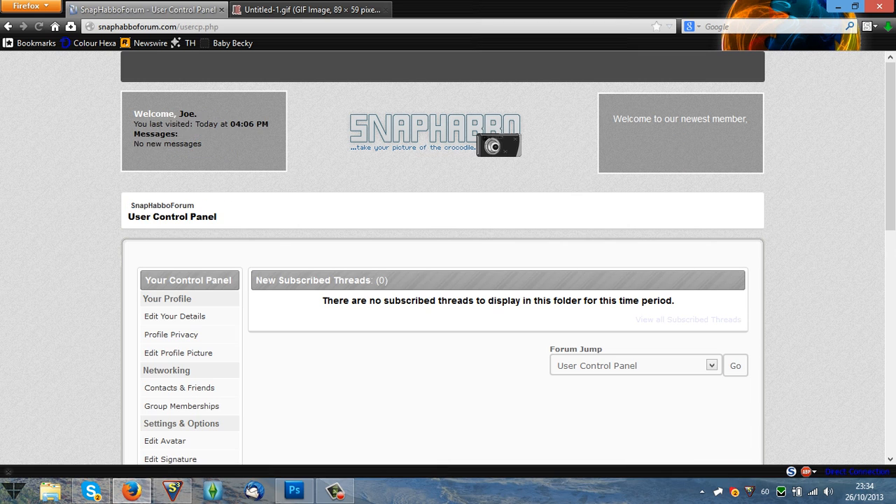
scroll(175, 241, down, 2)
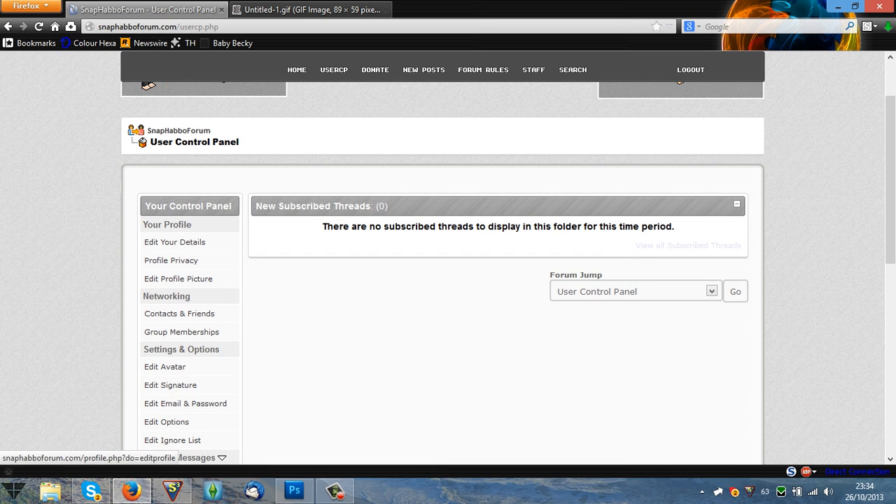
click(174, 242)
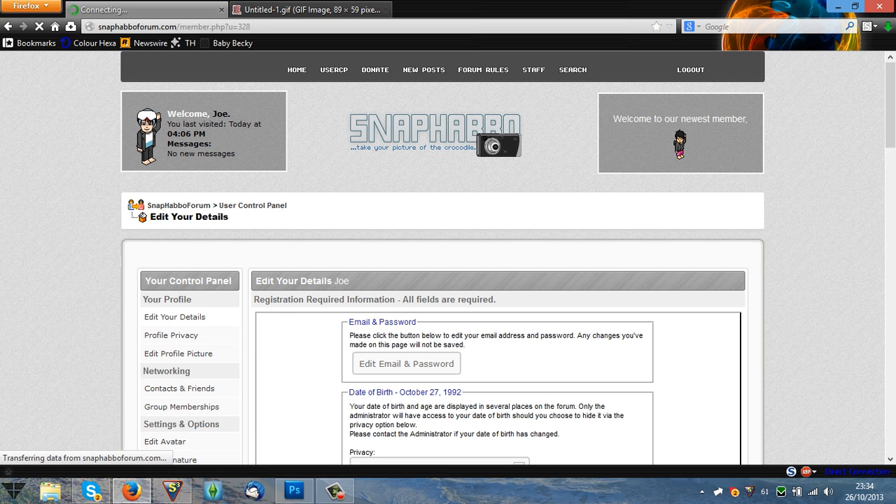
scroll(442, 280, down, 8)
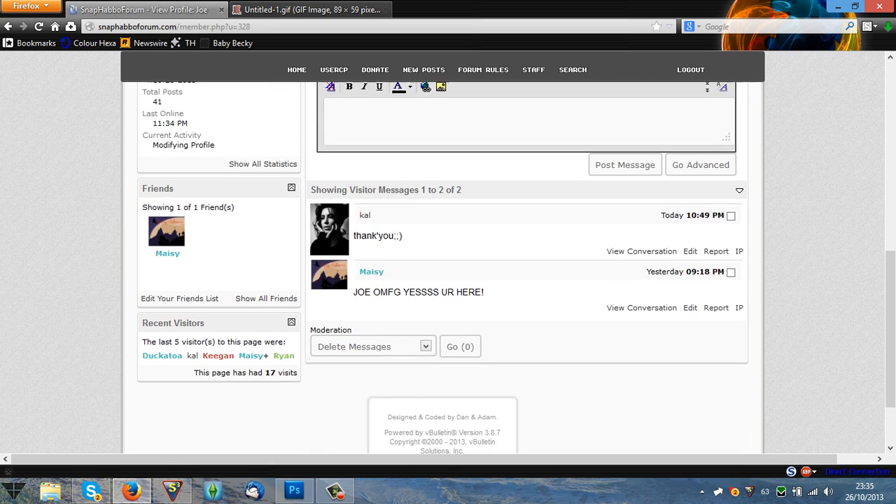
scroll(442, 266, up, 4)
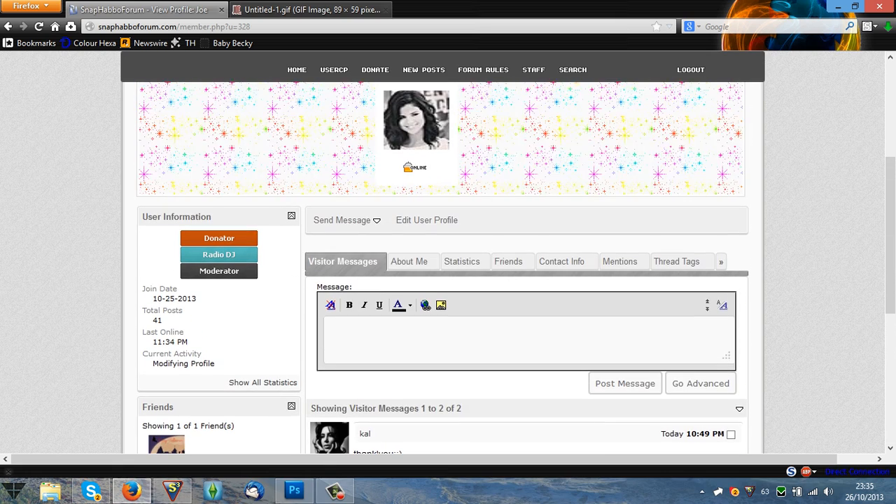
click(412, 262)
scroll(442, 266, down, 6)
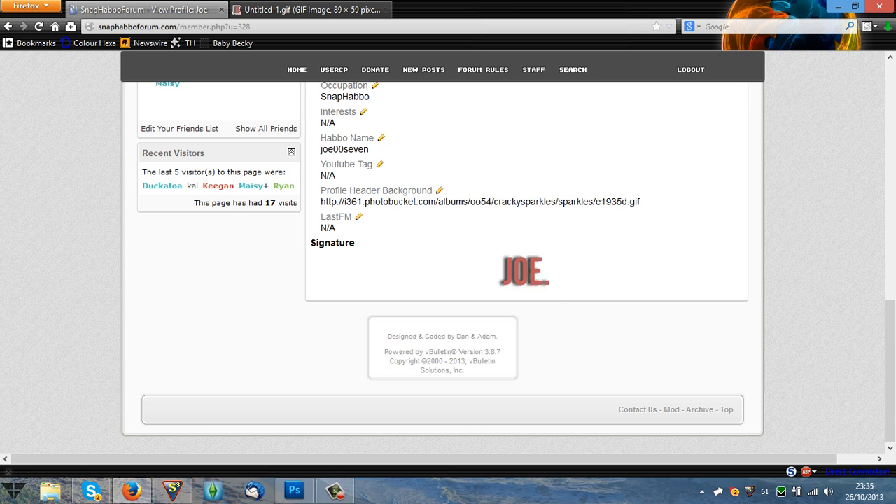
click(294, 490)
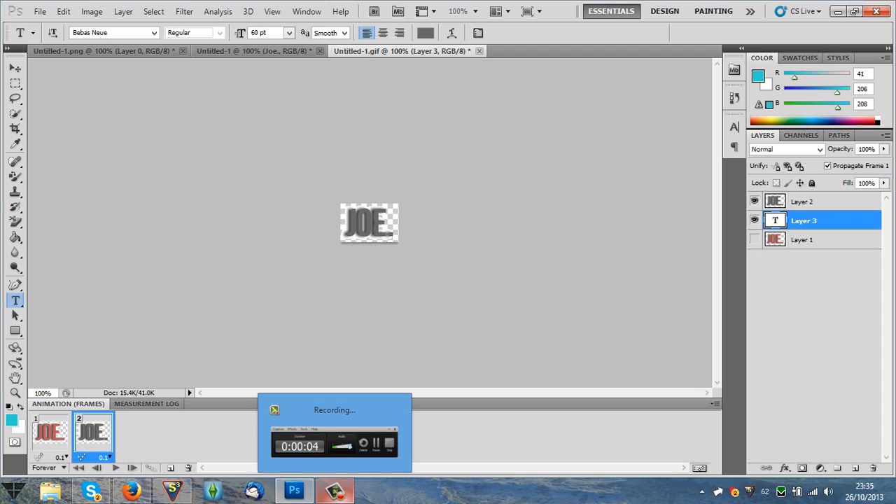
click(335, 490)
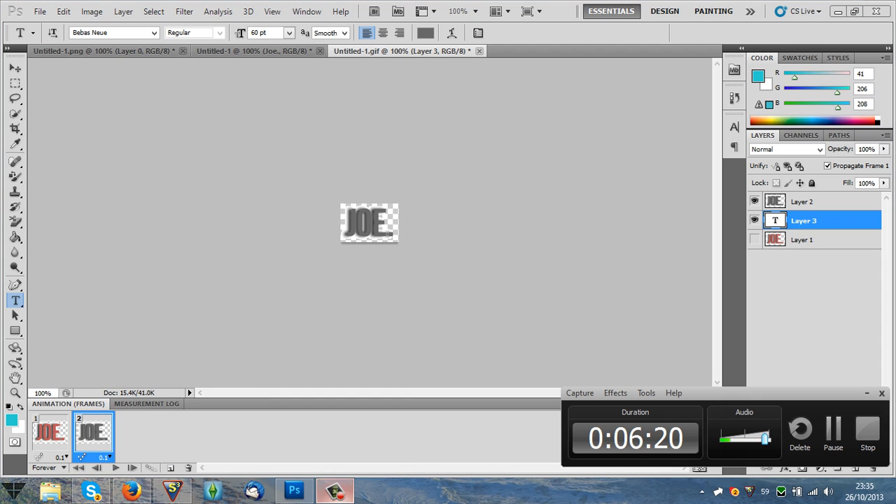